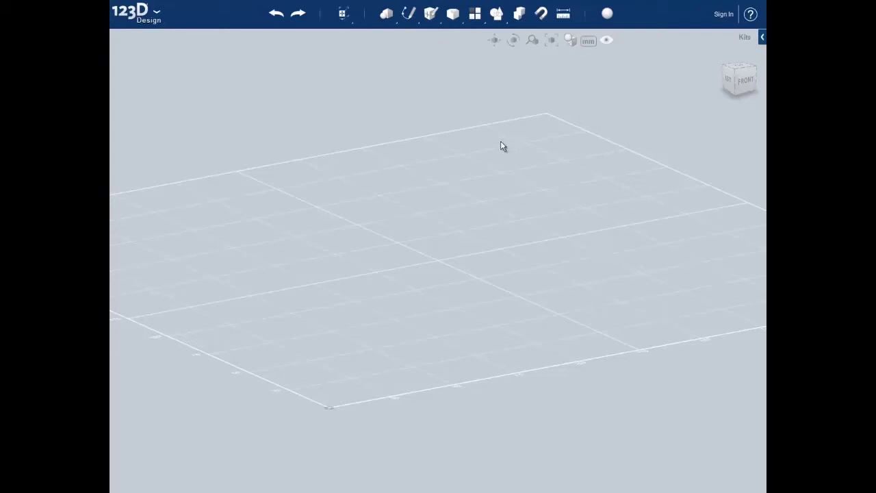
Choose the Sketch Rectangle tool from the Sketch flyout.
{"action": "mouse_move", "coordinate": [409, 14]}
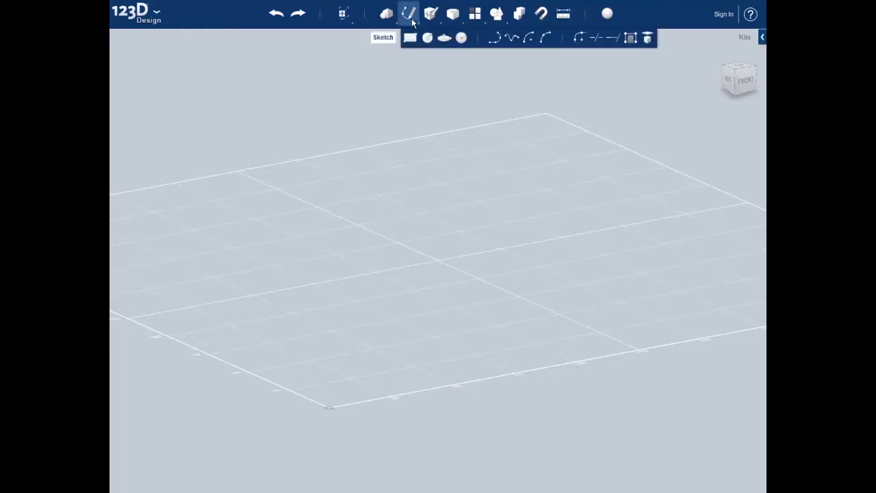
{"action": "left_click", "coordinate": [411, 39]}
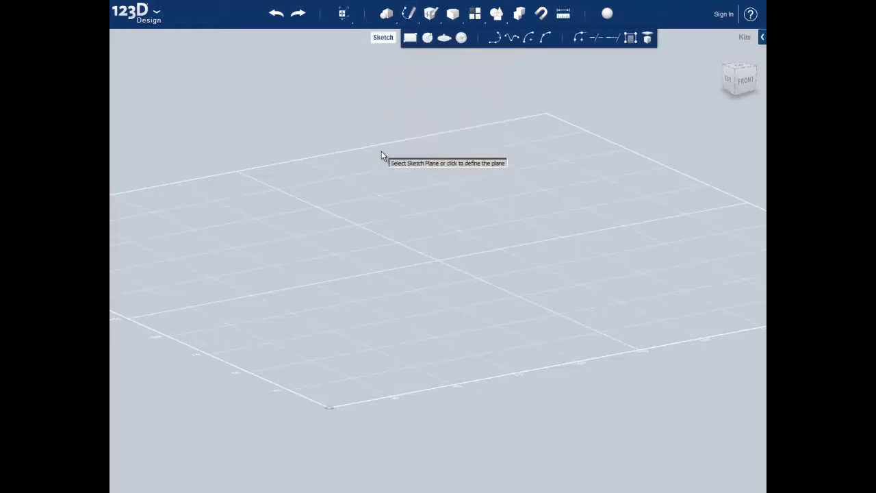
From the top view, sketch a 50 mm × 50 mm square on the ground grid starting at the origin.
{"action": "left_click", "coordinate": [739, 69]}
{"action": "left_click", "coordinate": [324, 290]}
{"action": "middle_click_drag", "start_coordinate": [448, 335], "coordinate": [478, 246]}
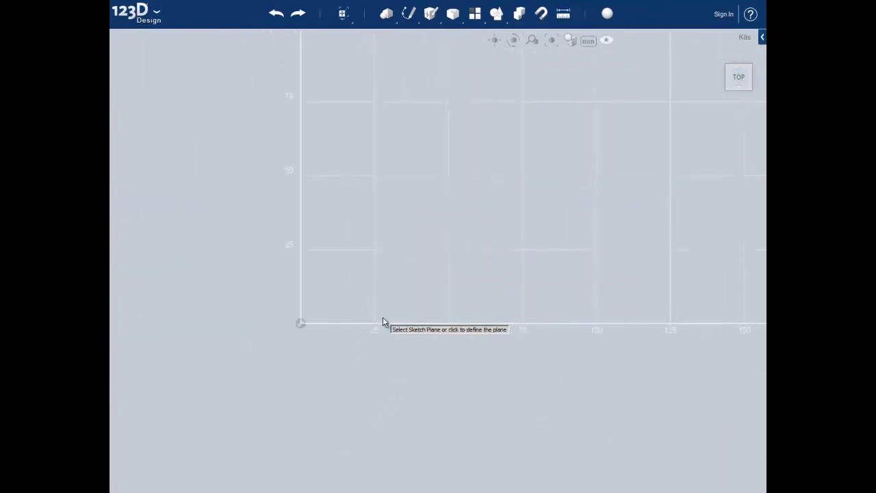
{"action": "left_click", "coordinate": [332, 311]}
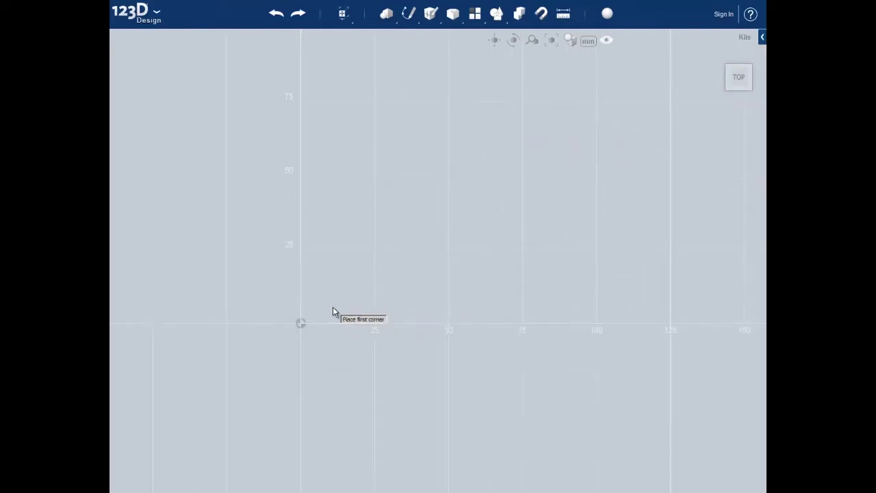
{"action": "left_click", "coordinate": [302, 326]}
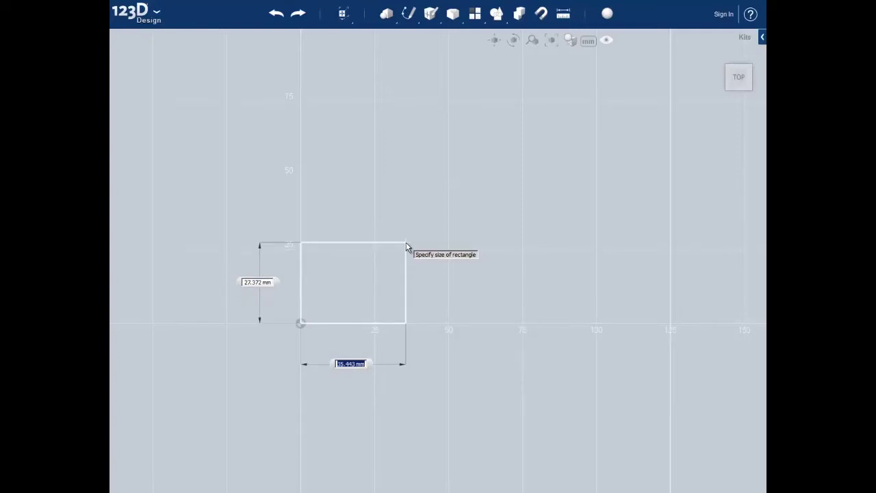
{"action": "type", "text": "50"}
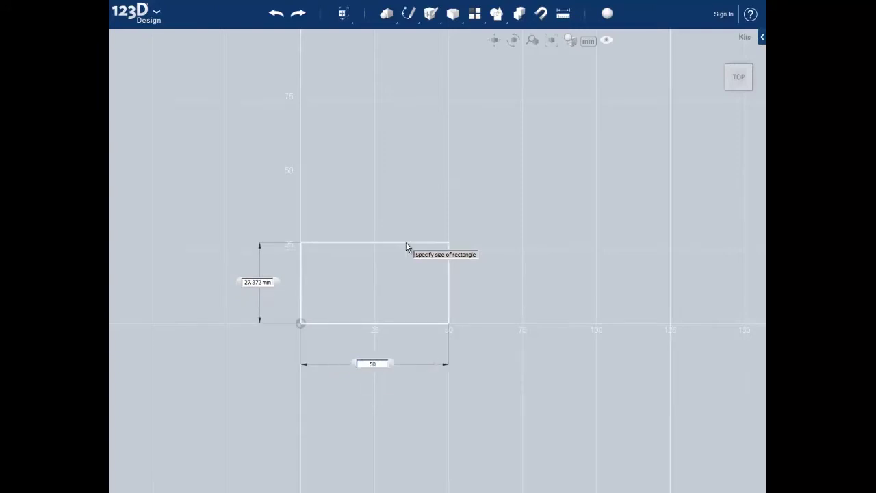
{"action": "type", "text": "mm"}
{"action": "key", "text": "Tab"}
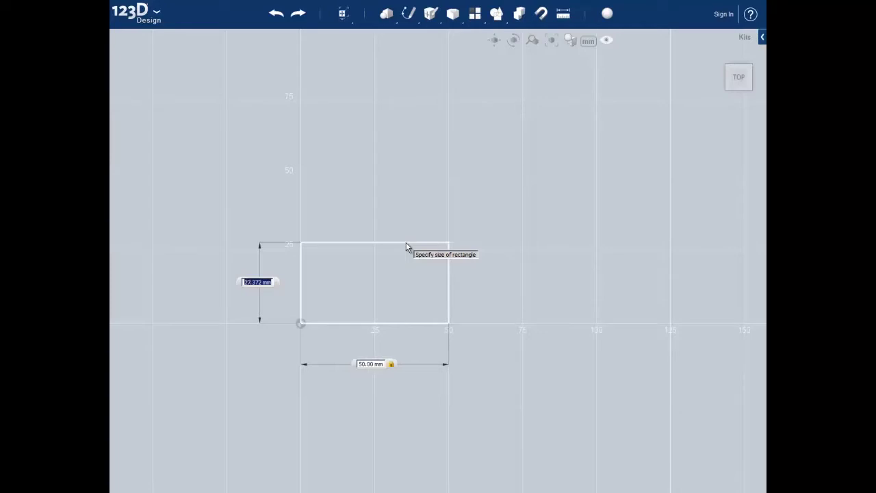
{"action": "type", "text": "50mm"}
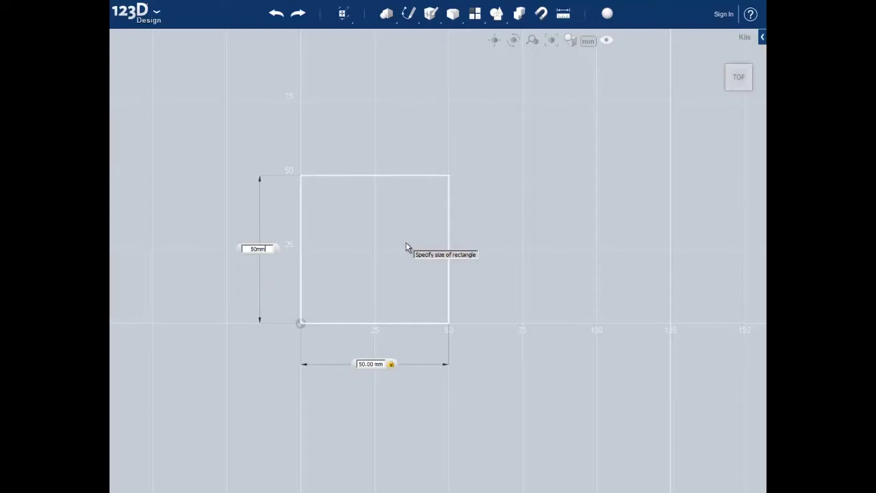
{"action": "key", "text": "Tab"}
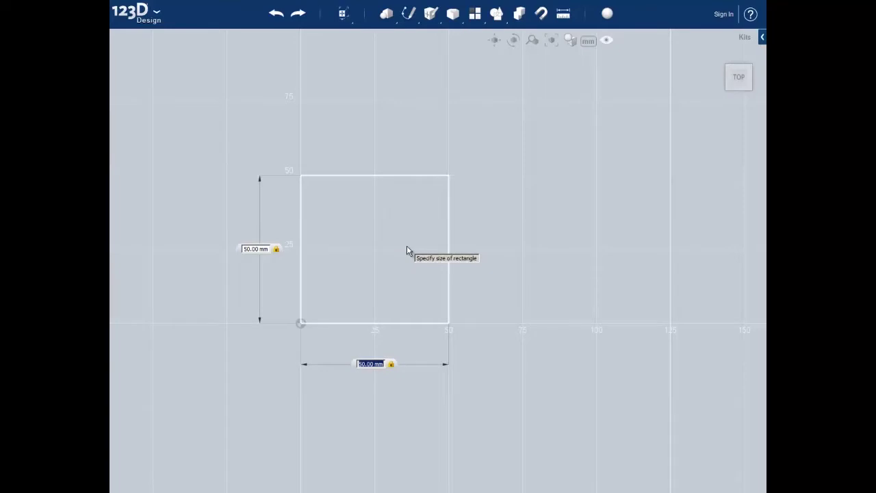
{"action": "key", "text": "Return"}
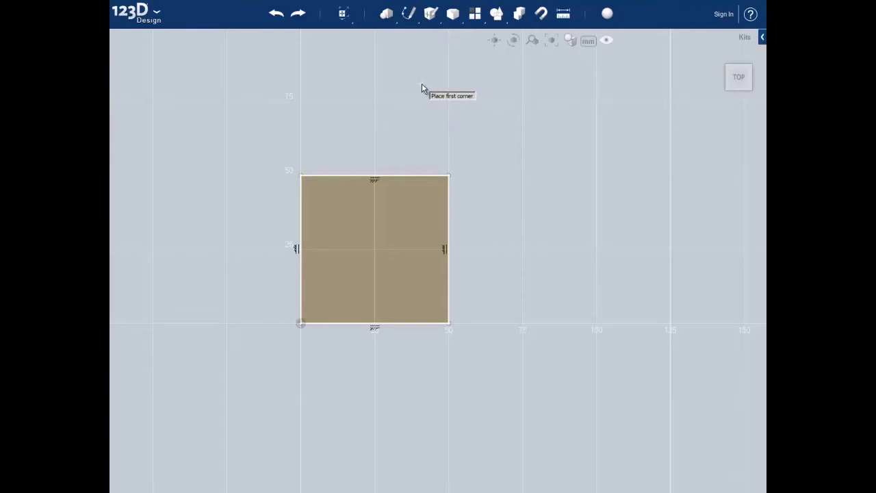
{"action": "mouse_move", "coordinate": [411, 18]}
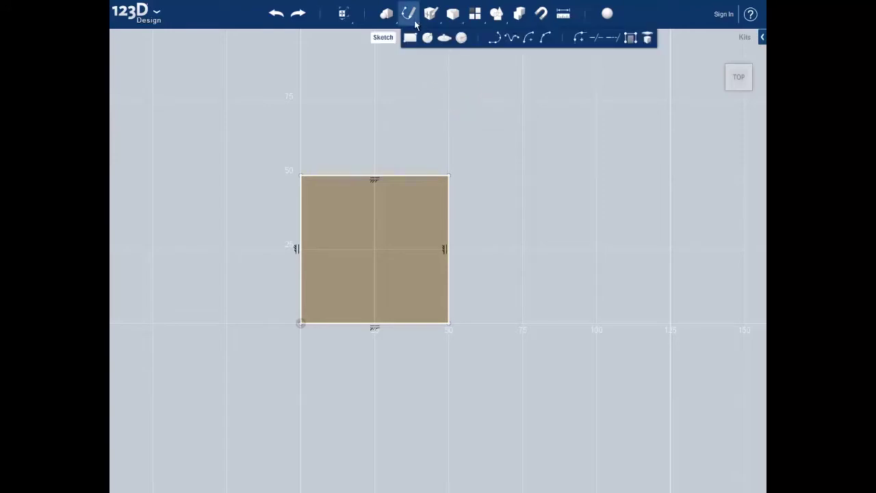
Draw a spline on the square from its top-right corner, through the bottom midpoint, to the top-left corner.
{"action": "left_click", "coordinate": [514, 41]}
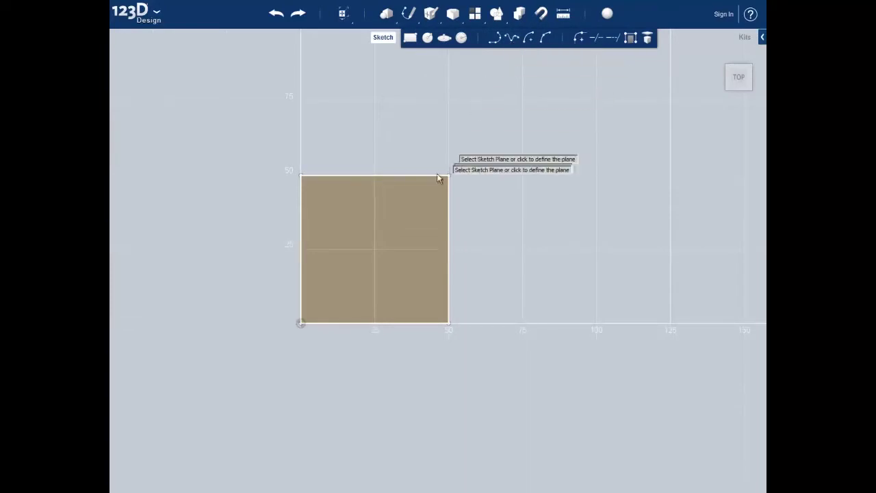
{"action": "left_click", "coordinate": [418, 203]}
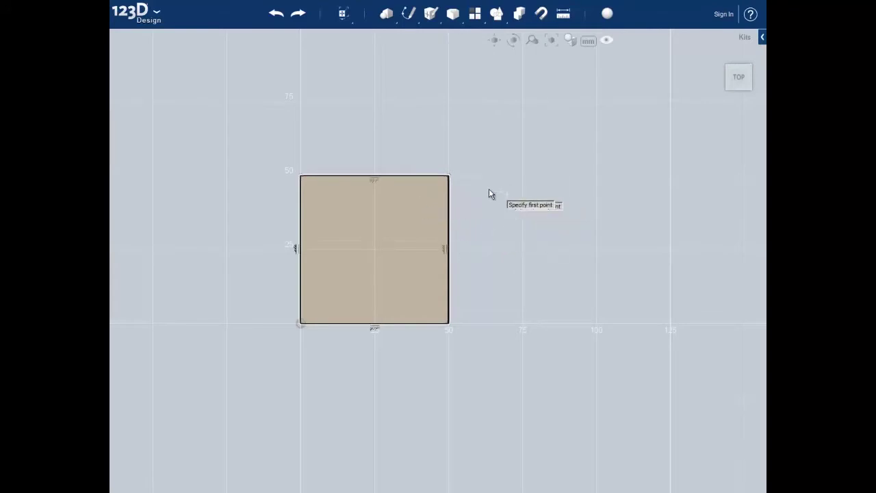
{"action": "left_click", "coordinate": [450, 178]}
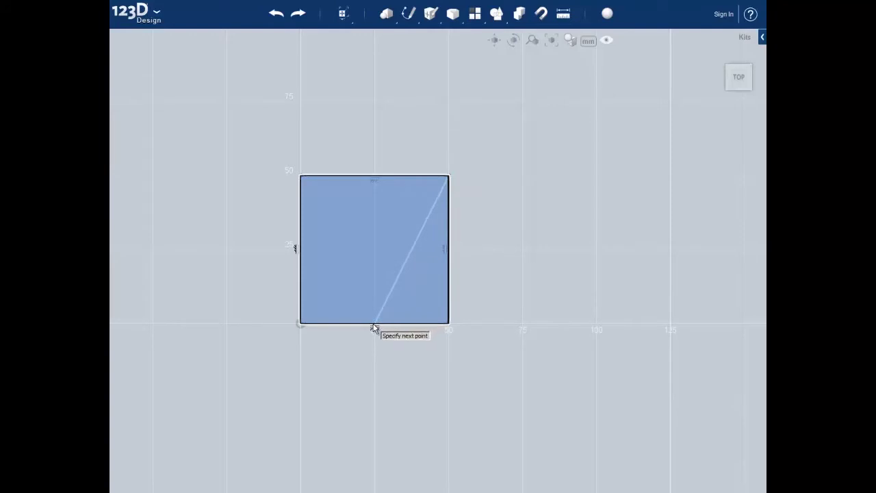
{"action": "left_click", "coordinate": [374, 327]}
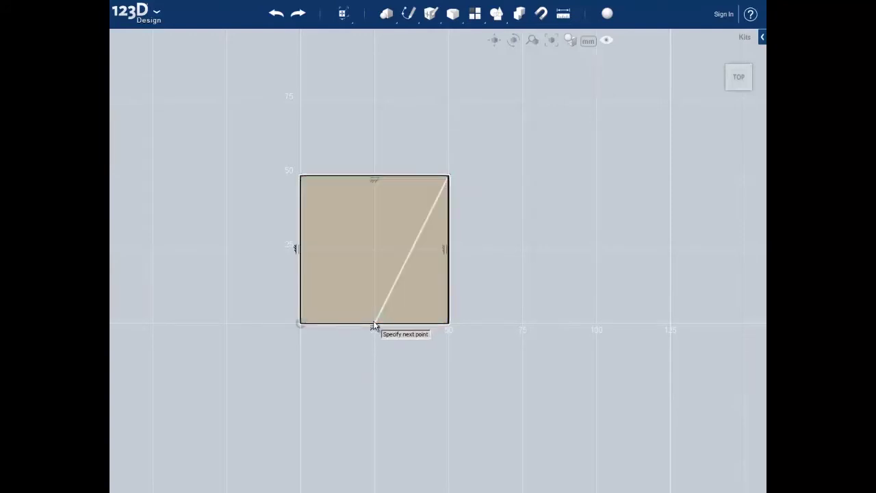
{"action": "left_click", "coordinate": [300, 177]}
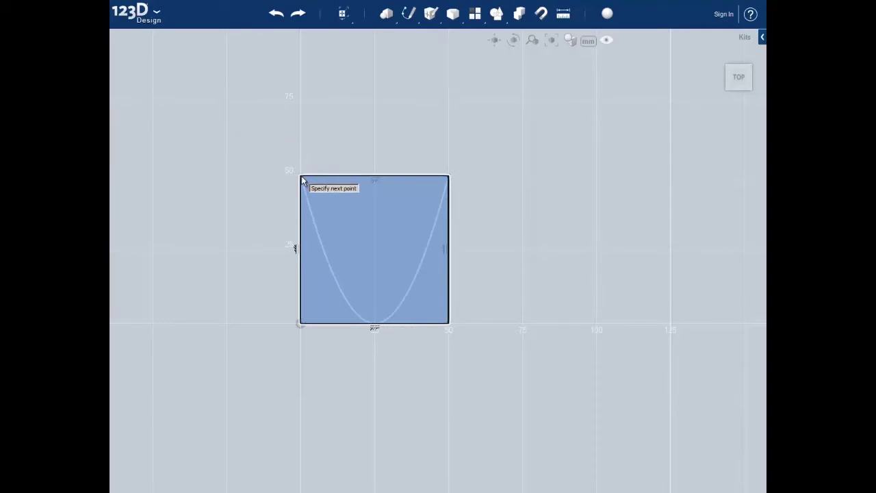
{"action": "left_click", "coordinate": [302, 179]}
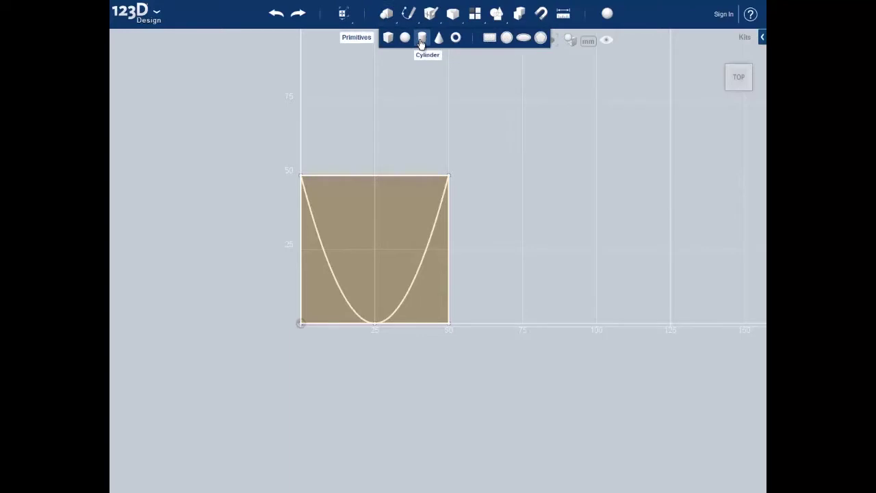
Place a cylinder of 15 mm height and 5 mm radius at the square's bottom-edge midpoint.
{"action": "left_click", "coordinate": [421, 40]}
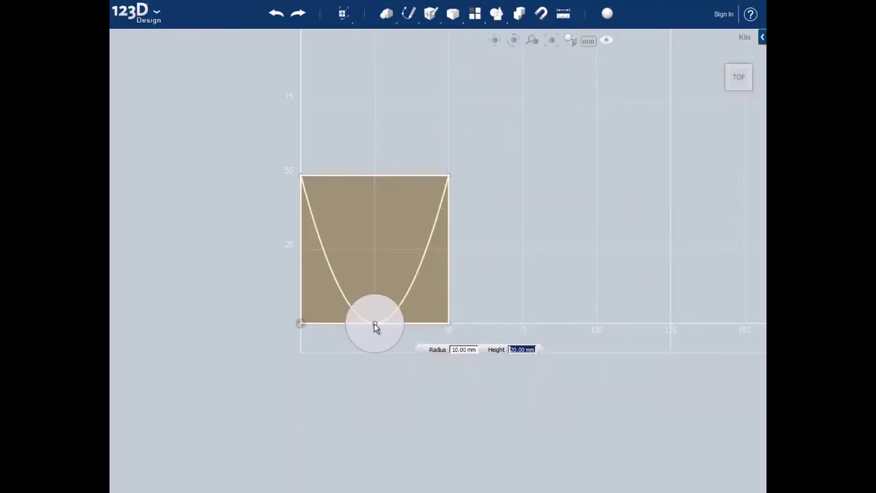
{"action": "type", "text": "5"}
{"action": "key", "text": "BackSpace"}
{"action": "type", "text": "15mm"}
{"action": "key", "text": "Tab"}
{"action": "type", "text": "5"}
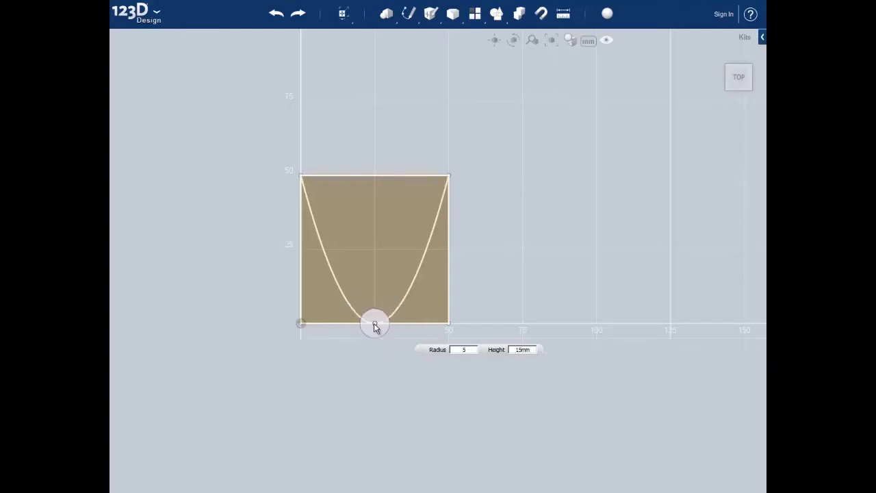
{"action": "key", "text": "Return"}
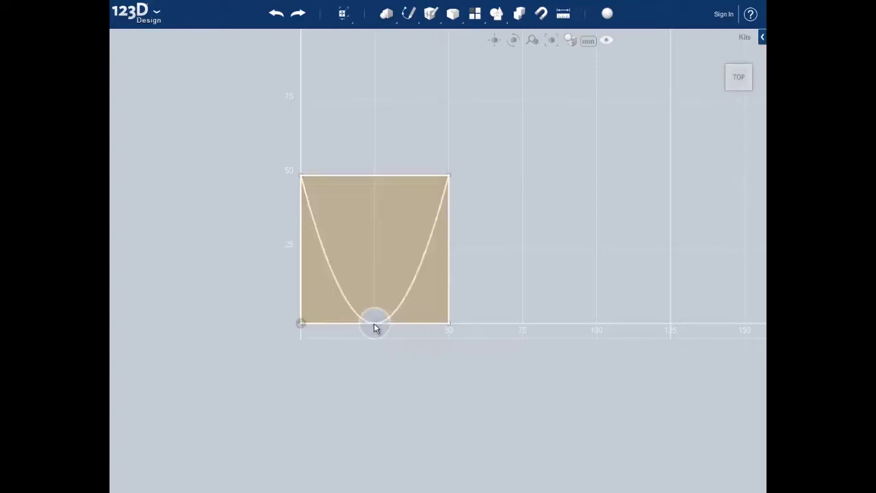
{"action": "mouse_move", "coordinate": [758, 92]}
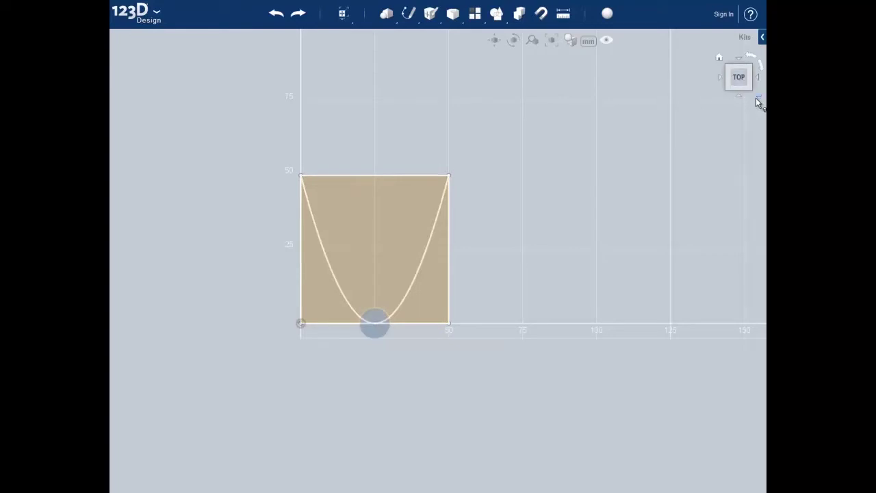
Switch to perspective projection, orbit to check the cylinder, then return to the top view.
{"action": "left_click", "coordinate": [758, 98]}
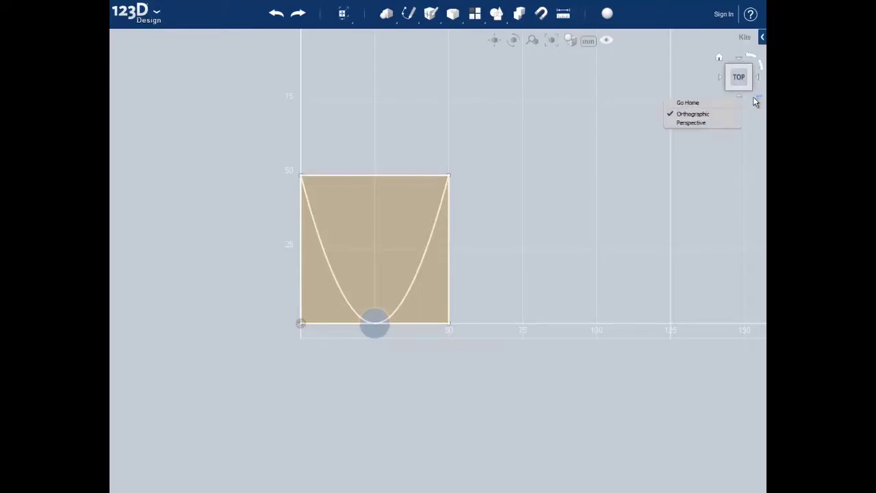
{"action": "left_click", "coordinate": [706, 123]}
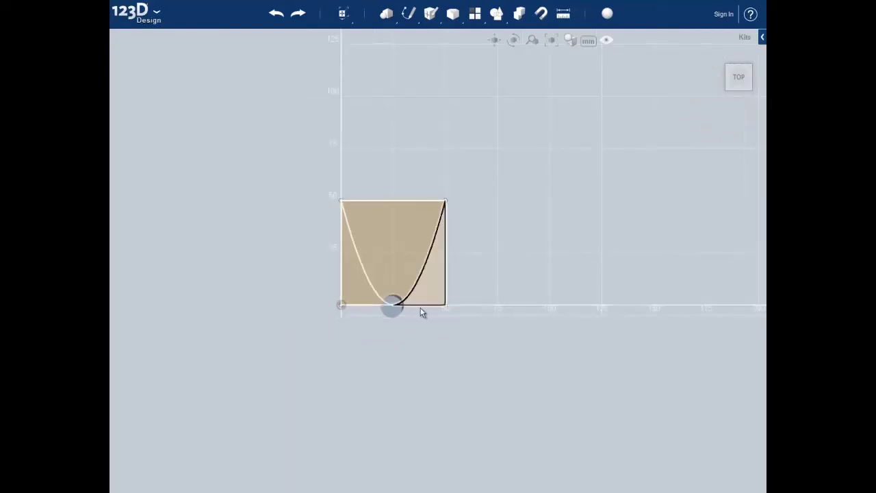
{"action": "left_click", "coordinate": [736, 74]}
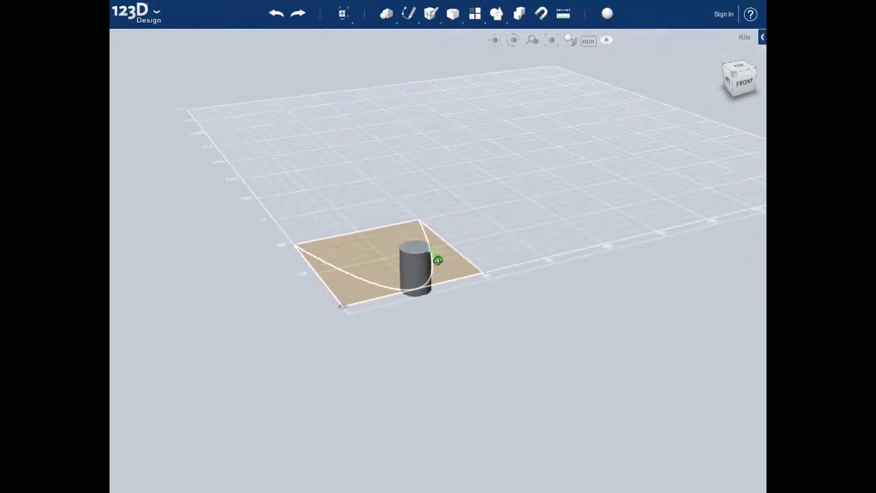
{"action": "left_click_drag", "start_coordinate": [736, 75], "coordinate": [739, 81]}
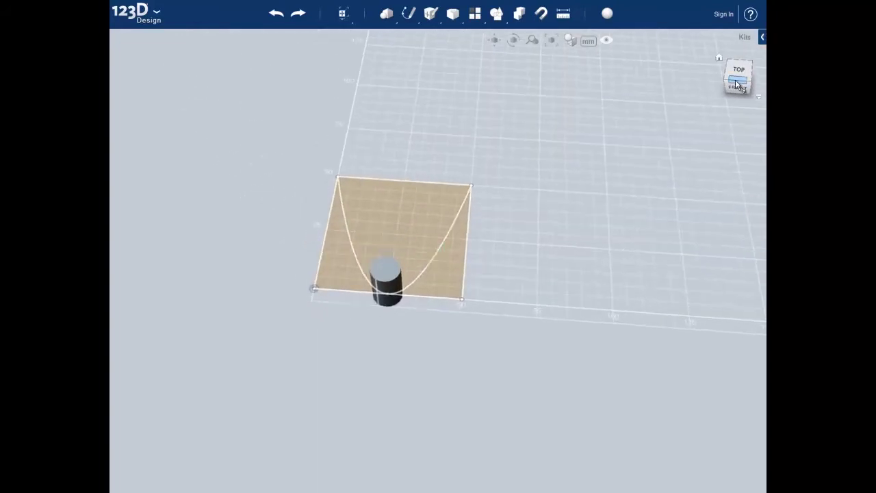
{"action": "left_click", "coordinate": [738, 80]}
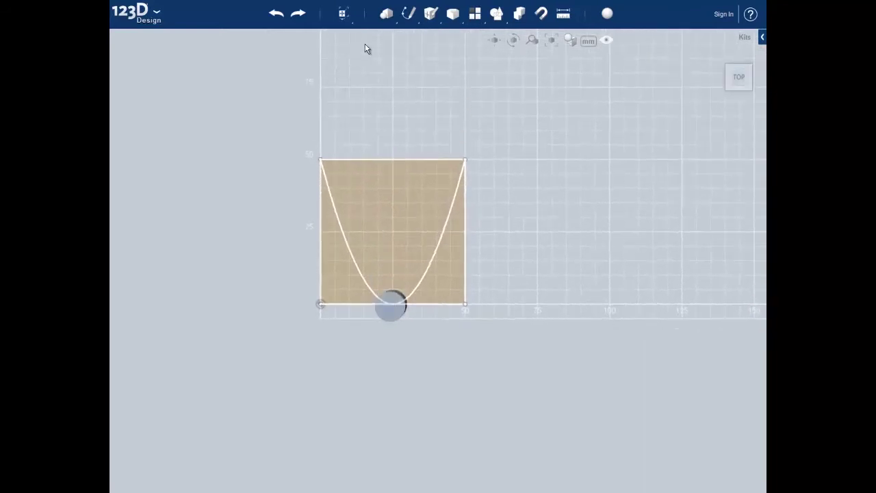
{"action": "mouse_move", "coordinate": [414, 22]}
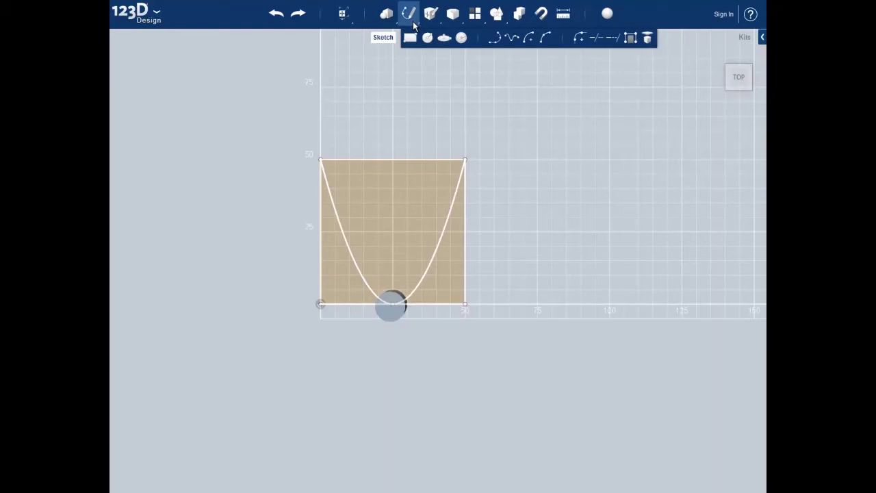
Trim the square's top, right, left and both bottom segments, leaving only the U-curve.
{"action": "left_click", "coordinate": [597, 42]}
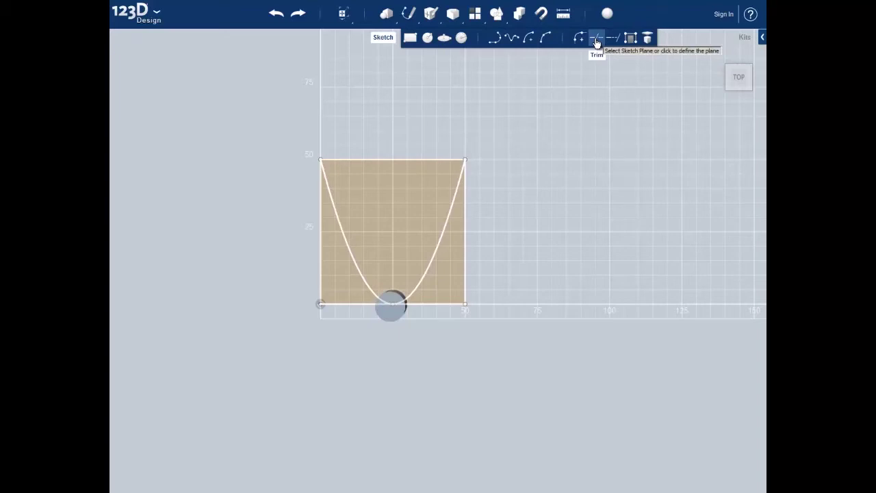
{"action": "left_click", "coordinate": [409, 160]}
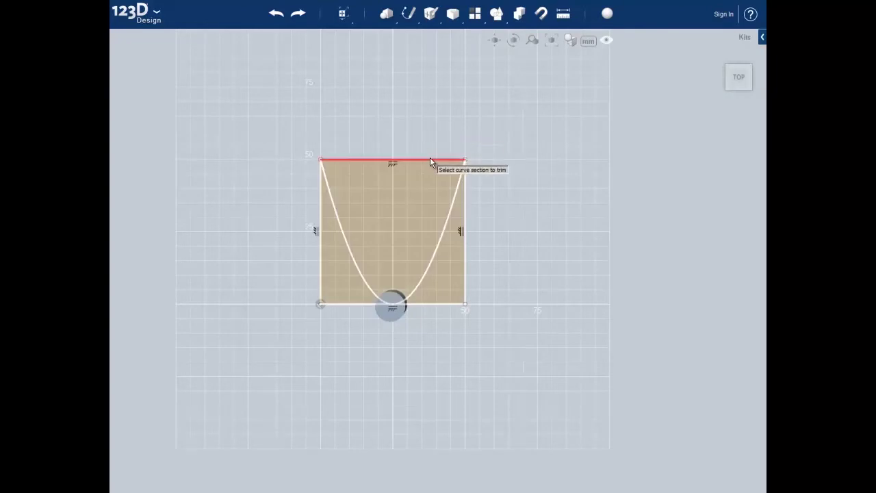
{"action": "left_click", "coordinate": [431, 161]}
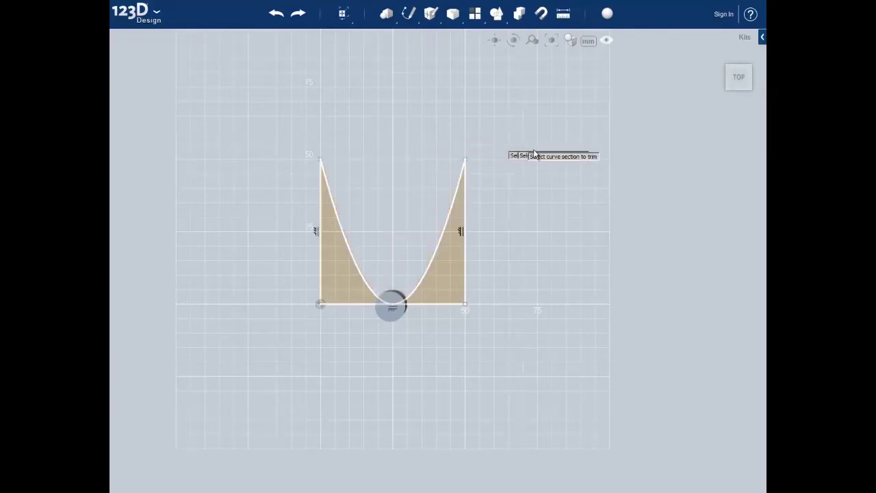
{"action": "left_click", "coordinate": [469, 202]}
{"action": "left_click", "coordinate": [446, 306]}
{"action": "left_click", "coordinate": [347, 311]}
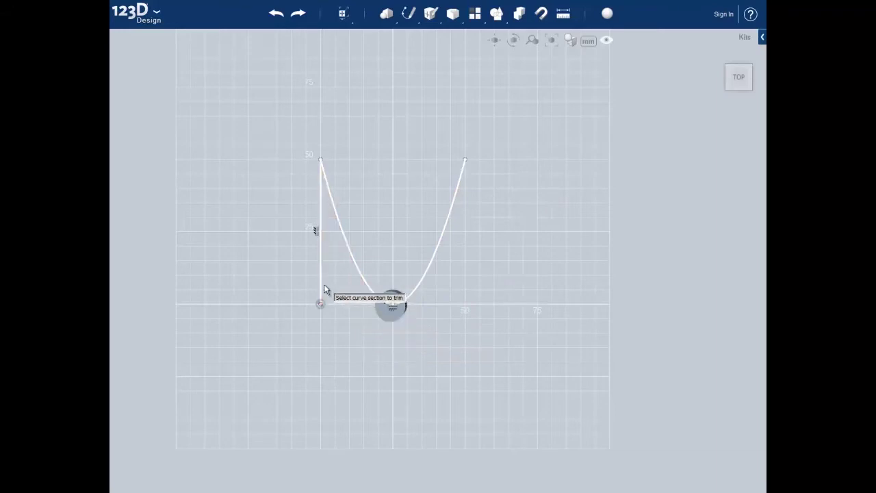
{"action": "left_click", "coordinate": [320, 285]}
{"action": "middle_click_drag", "start_coordinate": [237, 186], "coordinate": [260, 187]}
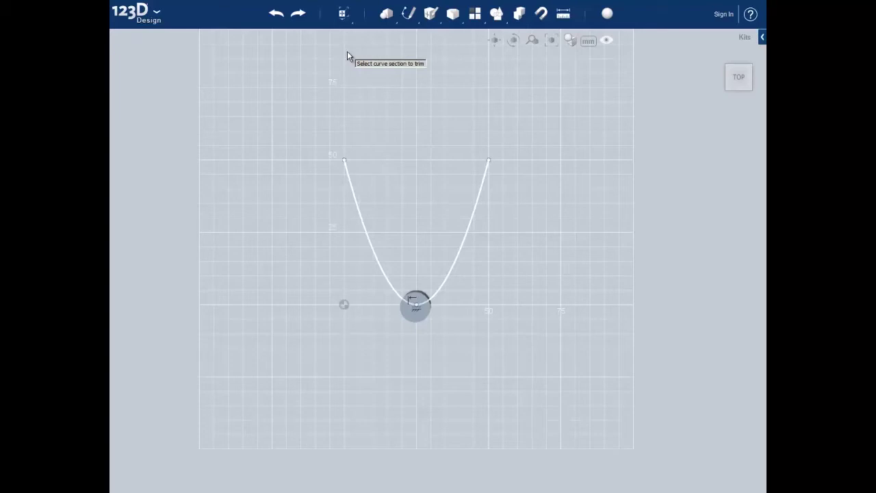
{"action": "mouse_move", "coordinate": [387, 15]}
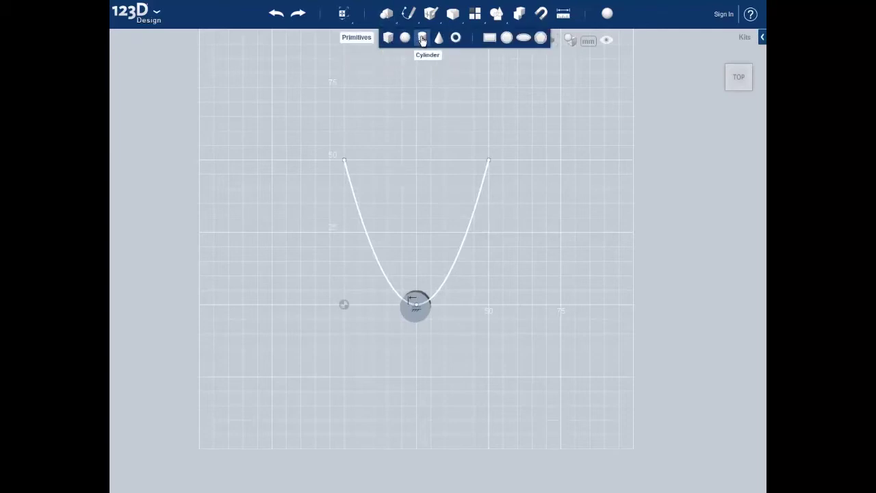
Place a 5 mm high, 5 mm radius cylinder at the U-curve's upper-right endpoint.
{"action": "left_click", "coordinate": [422, 38]}
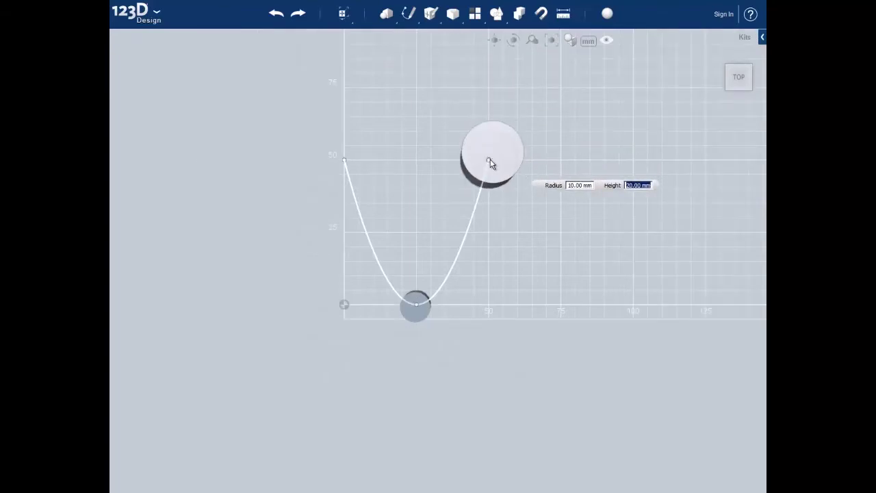
{"action": "type", "text": "5mm"}
{"action": "key", "text": "Tab"}
{"action": "type", "text": "5mm"}
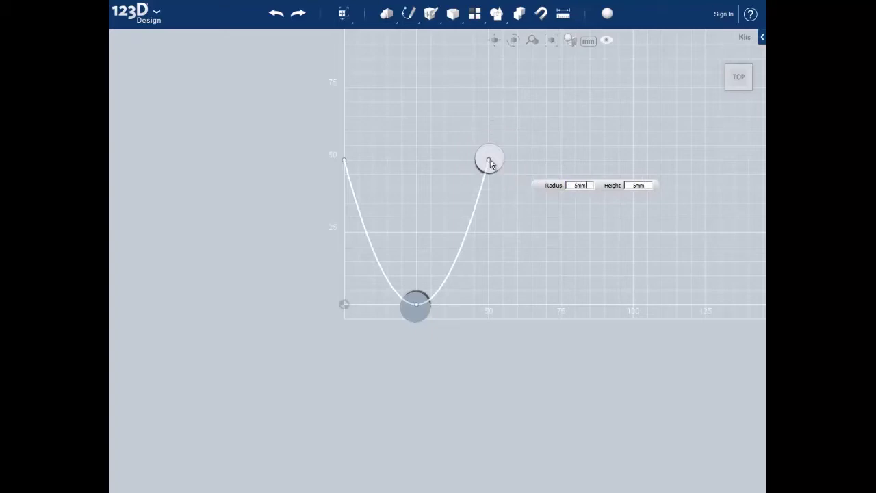
{"action": "left_click", "coordinate": [491, 163]}
{"action": "mouse_move", "coordinate": [752, 94]}
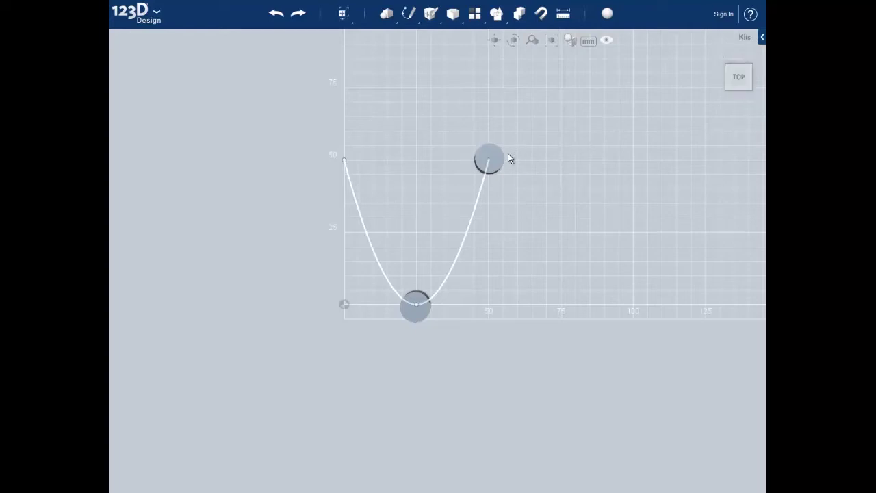
{"action": "mouse_move", "coordinate": [344, 16]}
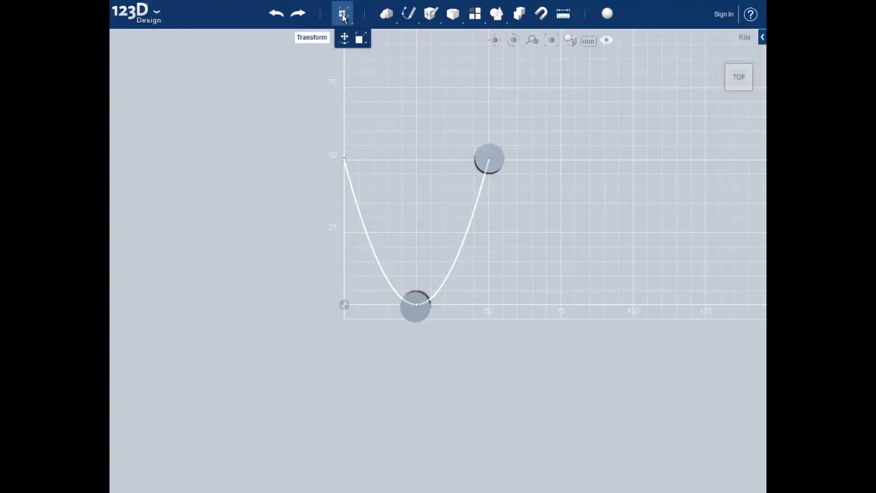
Tilt the small cylinder 90°, lower it 2 mm, and rotate it -18.2° along the curve.
{"action": "left_click", "coordinate": [345, 39]}
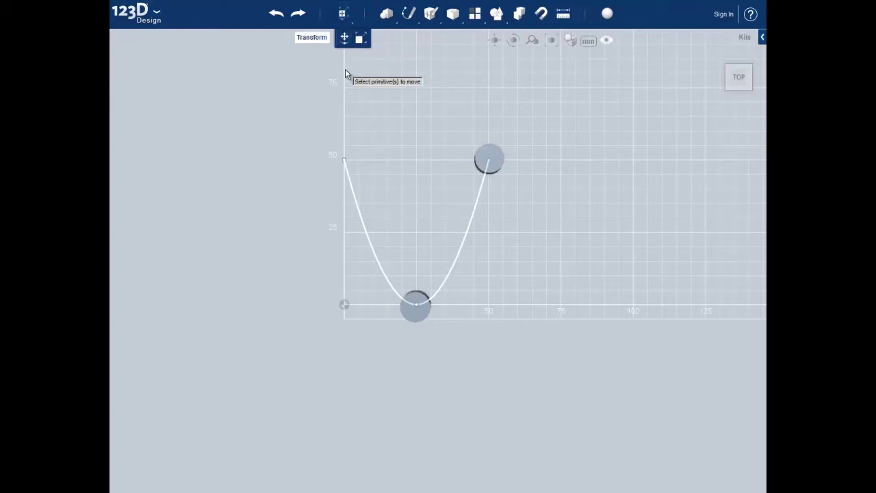
{"action": "left_click", "coordinate": [488, 151]}
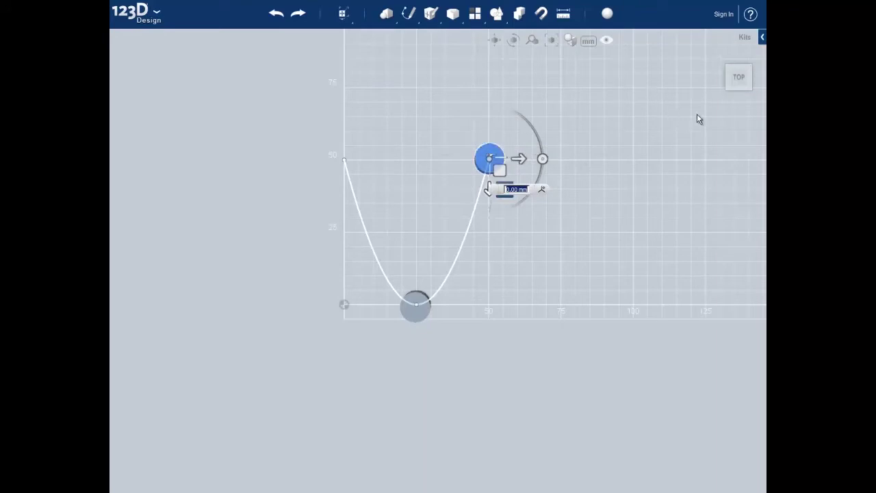
{"action": "left_click", "coordinate": [719, 59]}
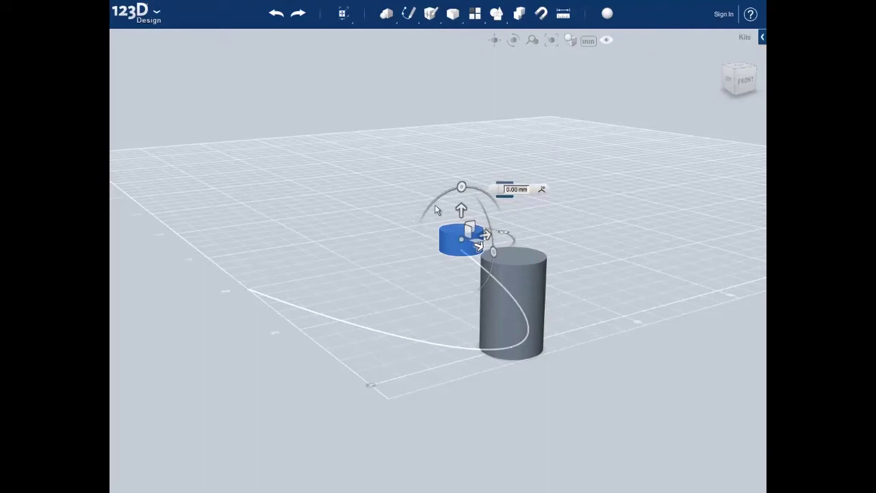
{"action": "left_click_drag", "start_coordinate": [493, 252], "coordinate": [464, 176]}
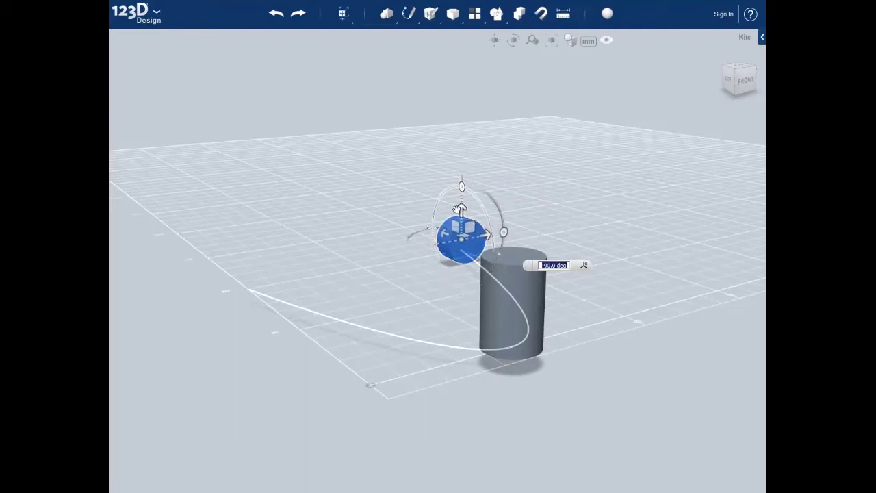
{"action": "left_click_drag", "start_coordinate": [461, 208], "coordinate": [462, 217]}
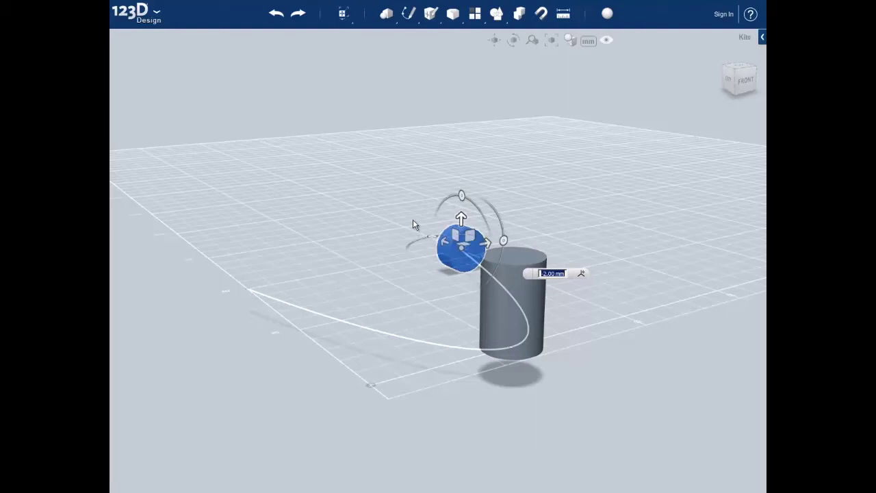
{"action": "left_click", "coordinate": [739, 69]}
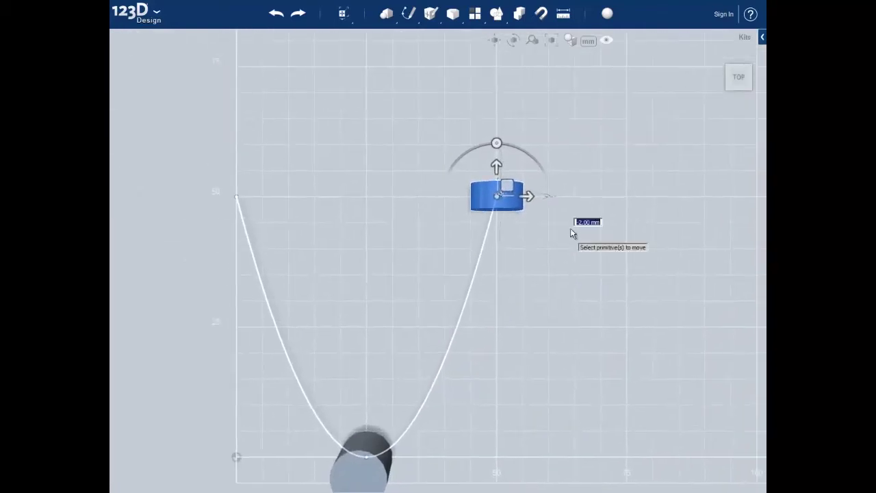
{"action": "left_click_drag", "start_coordinate": [496, 142], "coordinate": [514, 144]}
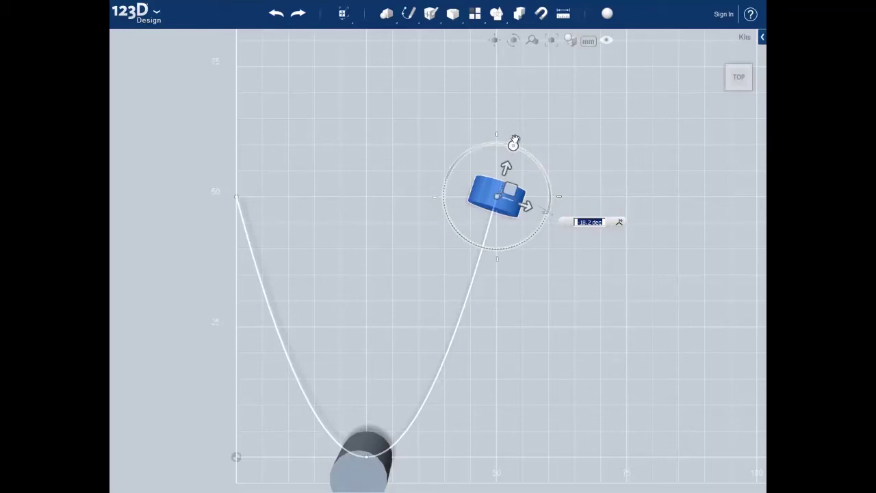
{"action": "left_click", "coordinate": [517, 144]}
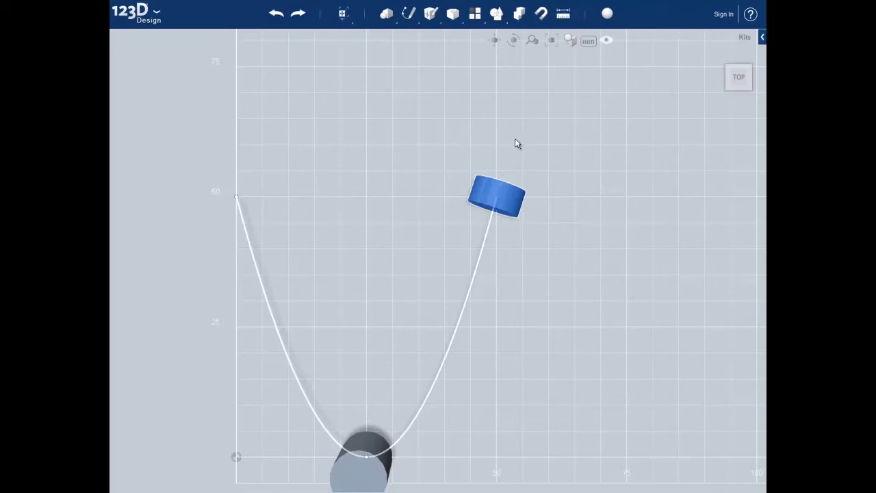
Deselect the disc, orbit around the shapes, and go back to the home perspective view.
{"action": "left_click", "coordinate": [347, 122]}
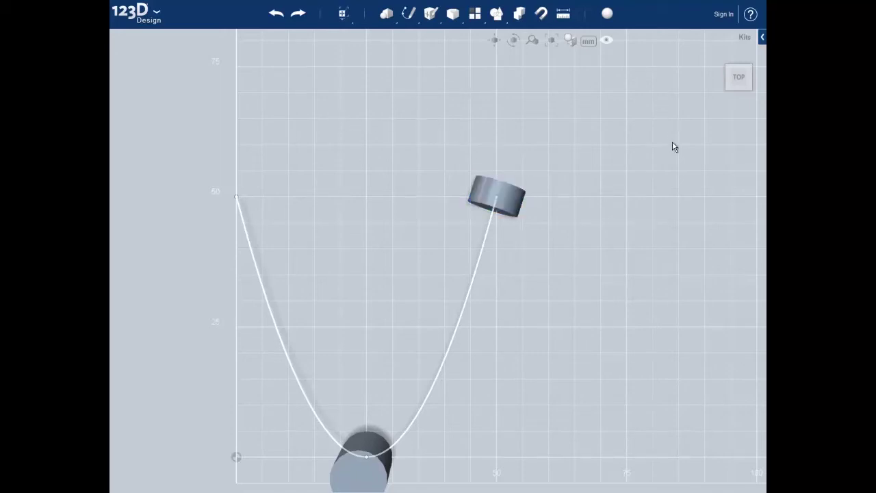
{"action": "right_click_drag", "start_coordinate": [568, 327], "coordinate": [566, 297]}
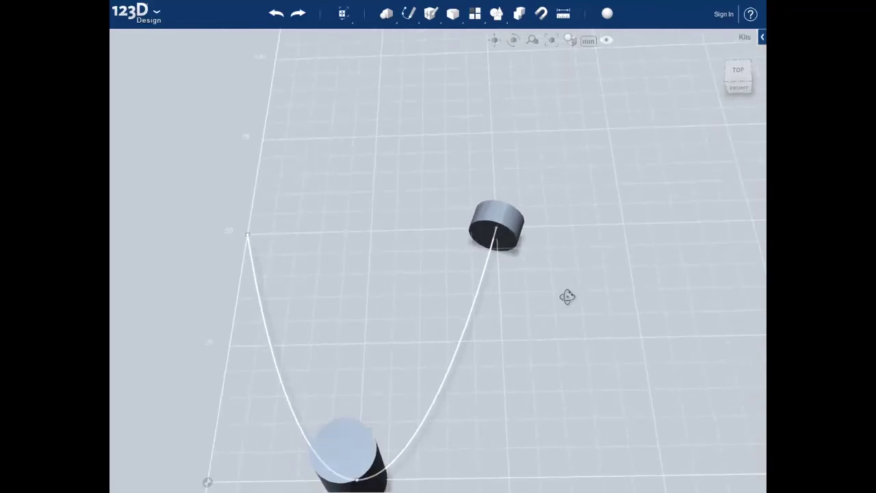
{"action": "left_click", "coordinate": [717, 58]}
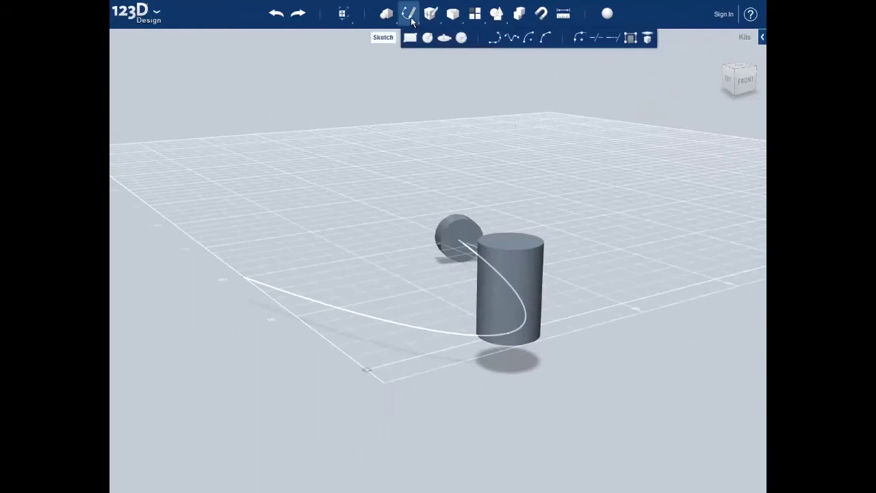
Sweep the disc's face along the whole U-curve to its left end, forming a curved tube.
{"action": "mouse_move", "coordinate": [427, 19]}
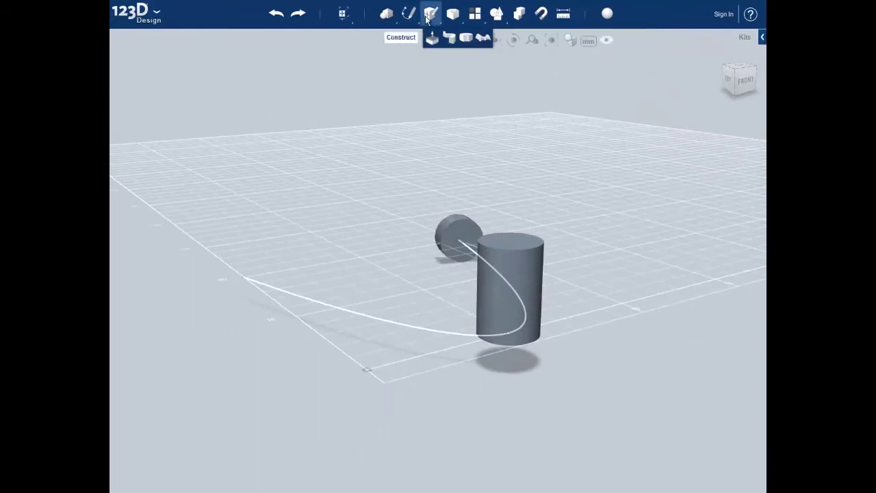
{"action": "left_click", "coordinate": [450, 41]}
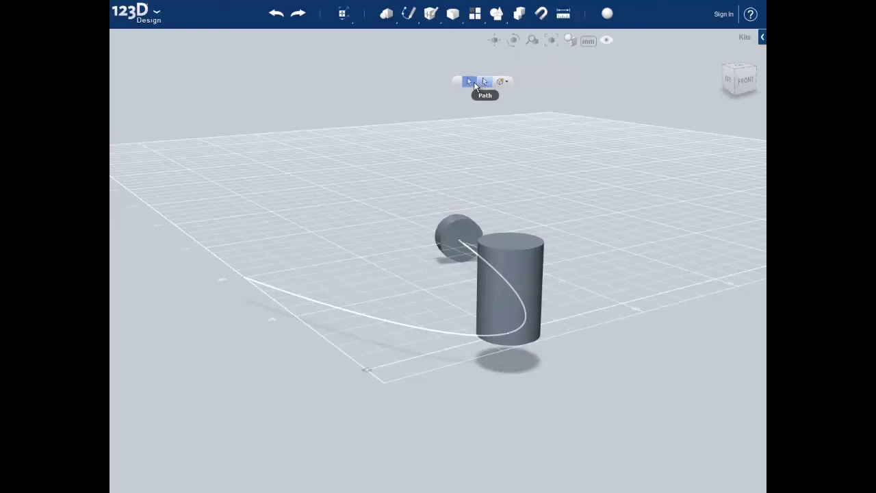
{"action": "left_click", "coordinate": [458, 234]}
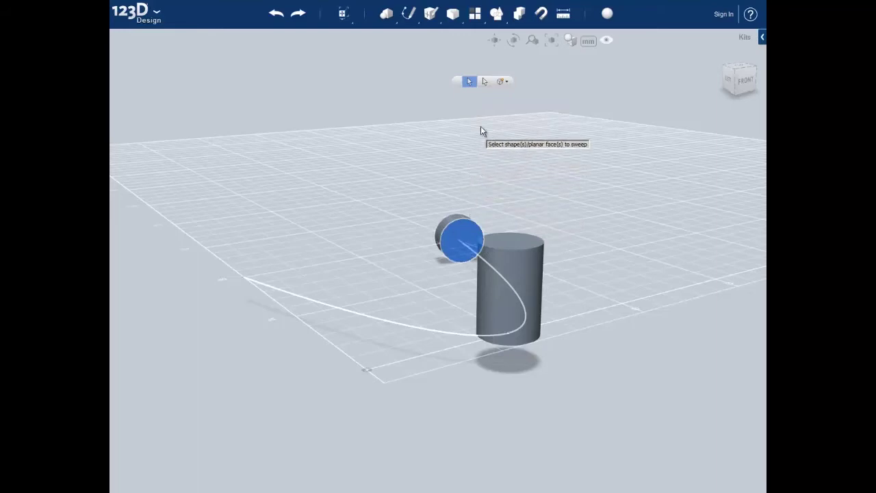
{"action": "left_click", "coordinate": [485, 81]}
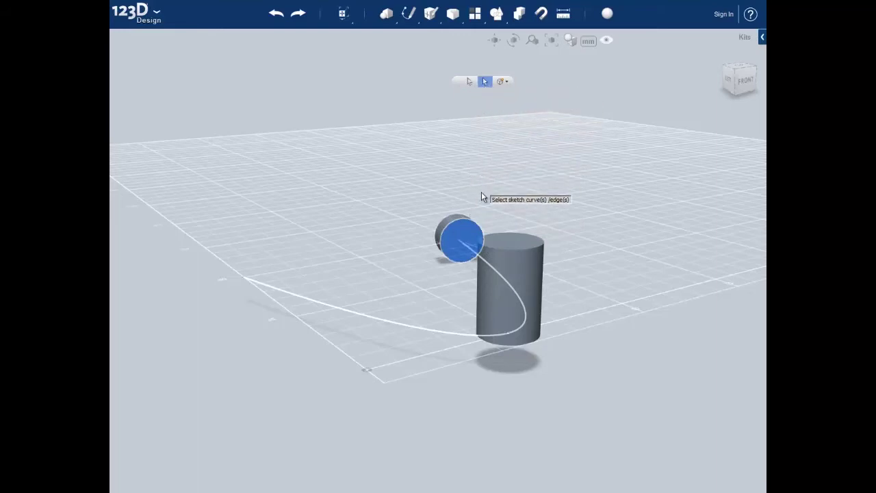
{"action": "left_click", "coordinate": [480, 256]}
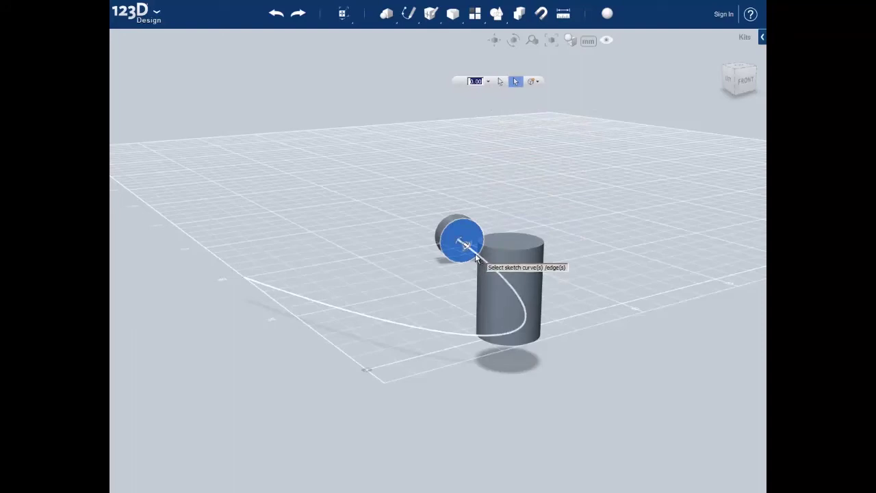
{"action": "left_click_drag", "start_coordinate": [466, 245], "coordinate": [237, 275]}
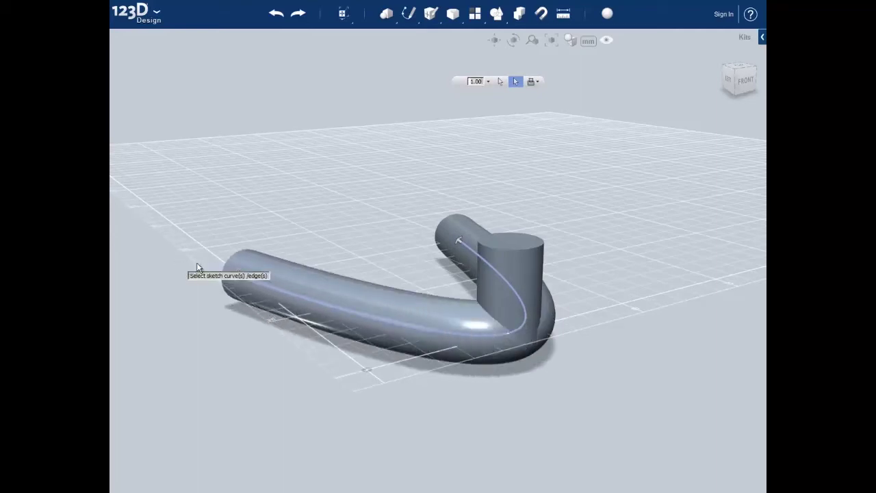
Commit the swept tube and turn to the left view so its open end faces you.
{"action": "left_click", "coordinate": [382, 198]}
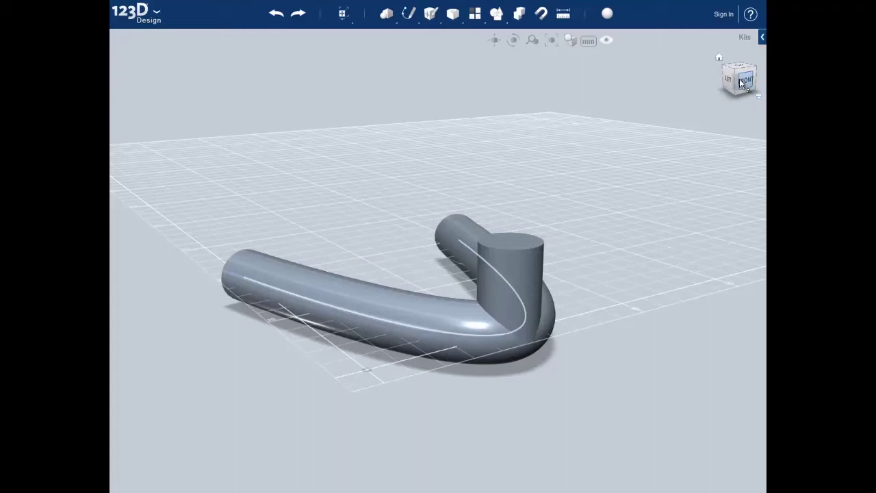
{"action": "left_click_drag", "start_coordinate": [744, 83], "coordinate": [753, 93]}
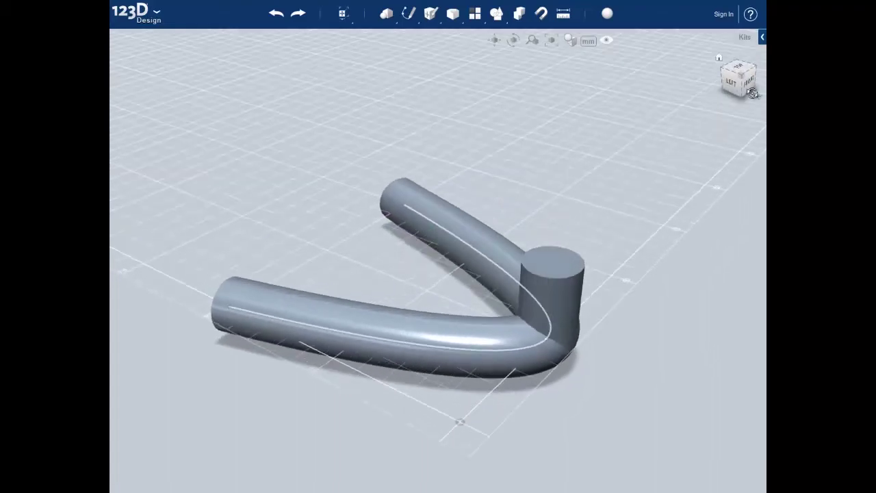
{"action": "left_click", "coordinate": [732, 85]}
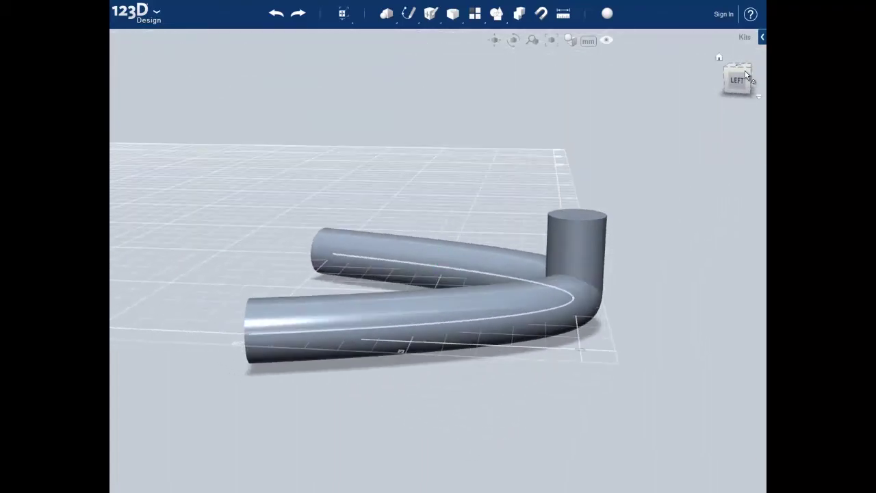
{"action": "right_click_drag", "start_coordinate": [438, 260], "coordinate": [443, 84]}
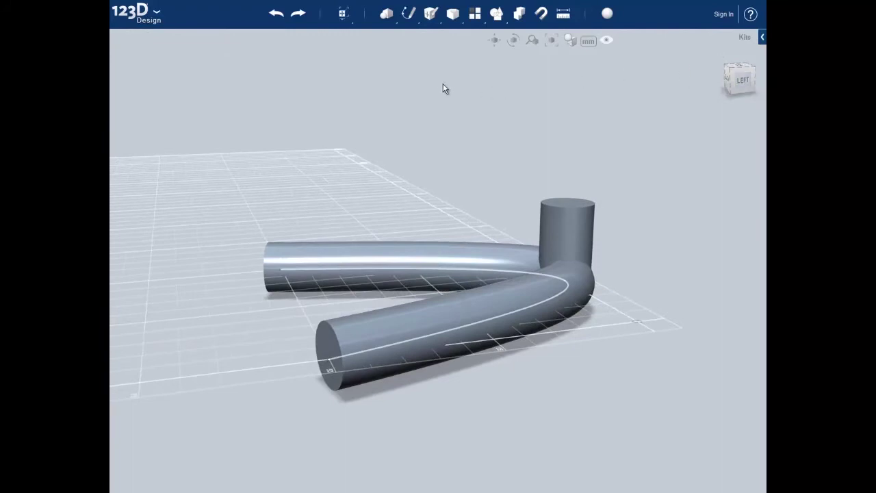
Press/Pull the lower tube's open end face out 5 mm, then switch to Top view.
{"action": "left_click", "coordinate": [330, 354]}
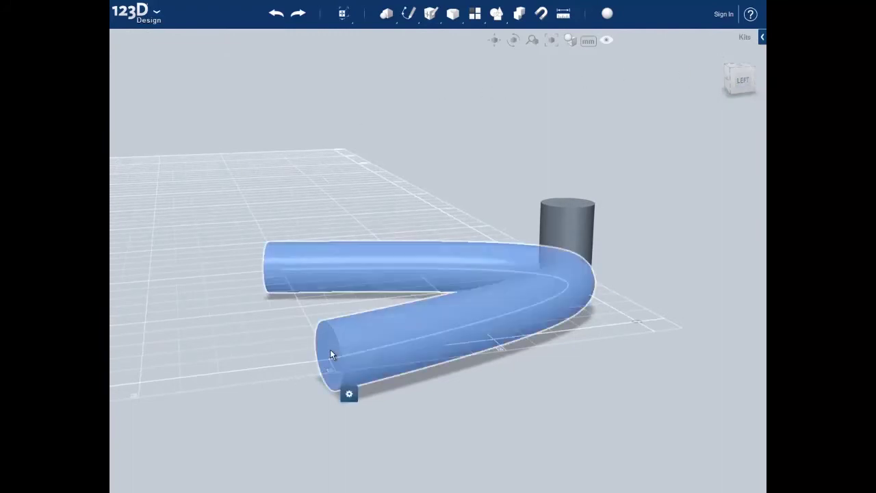
{"action": "left_click", "coordinate": [272, 356]}
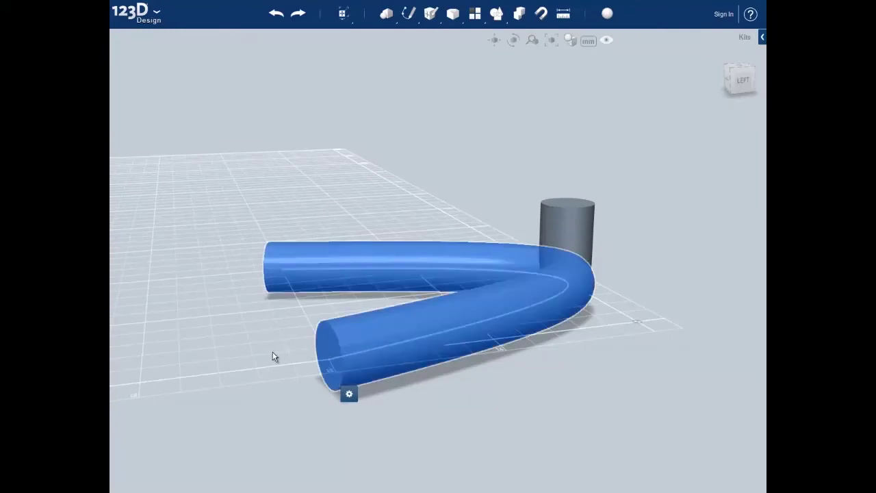
{"action": "left_click", "coordinate": [334, 354]}
{"action": "mouse_move", "coordinate": [352, 397]}
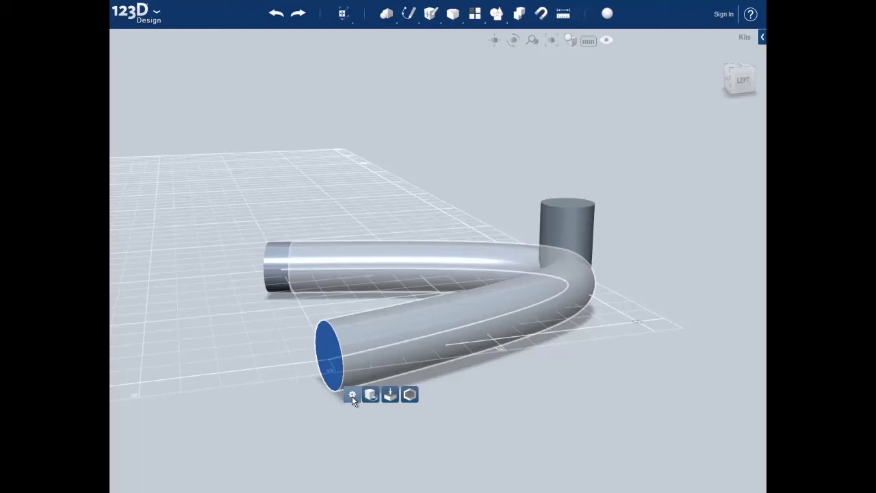
{"action": "left_click", "coordinate": [393, 397]}
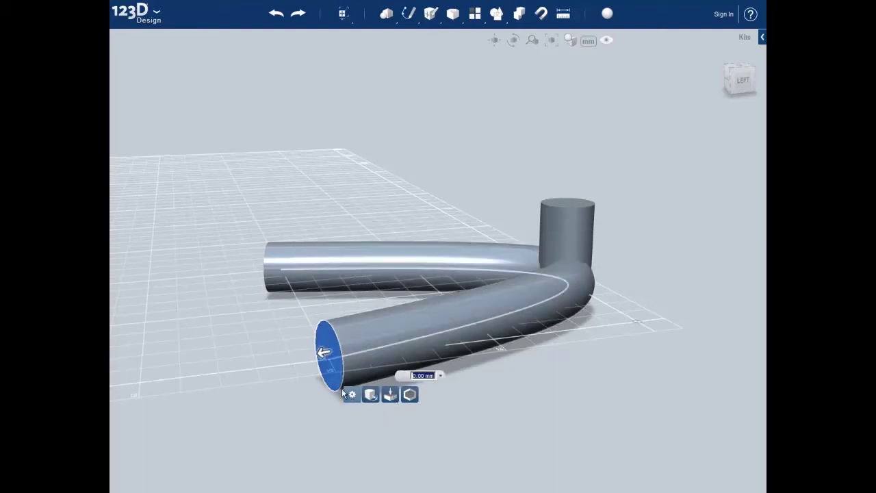
{"action": "left_click_drag", "start_coordinate": [317, 354], "coordinate": [289, 359]}
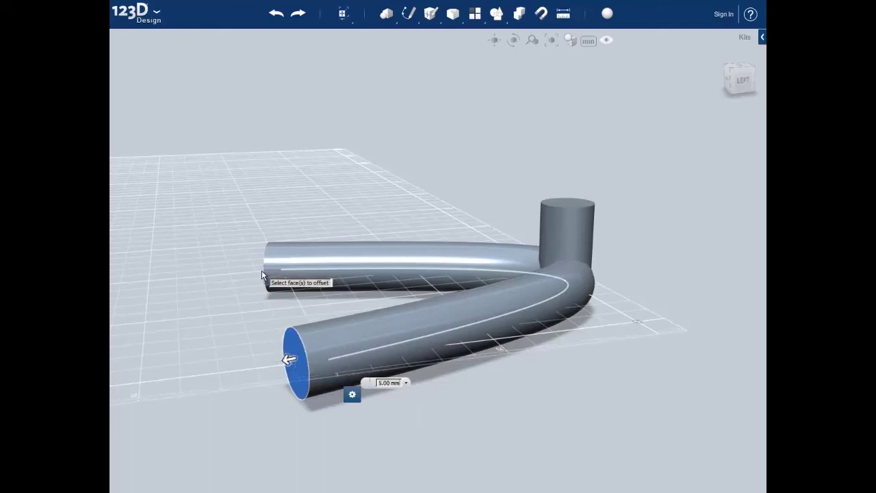
{"action": "left_click", "coordinate": [264, 301]}
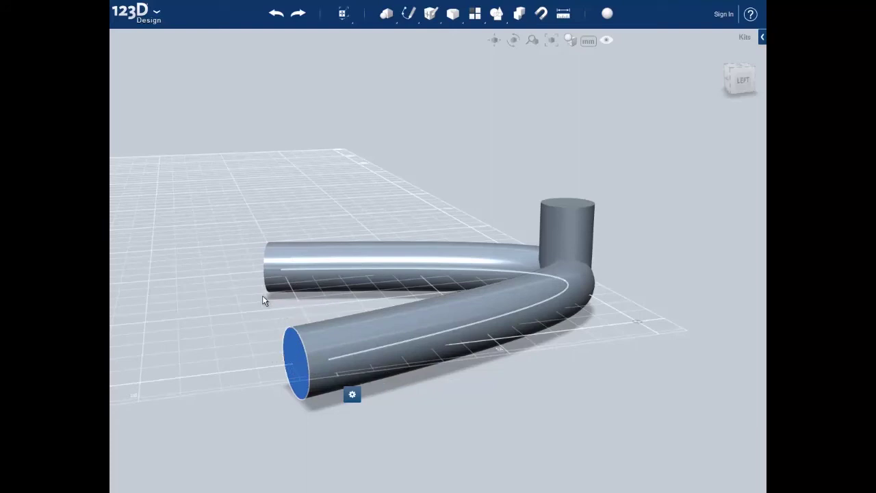
{"action": "left_click", "coordinate": [743, 70]}
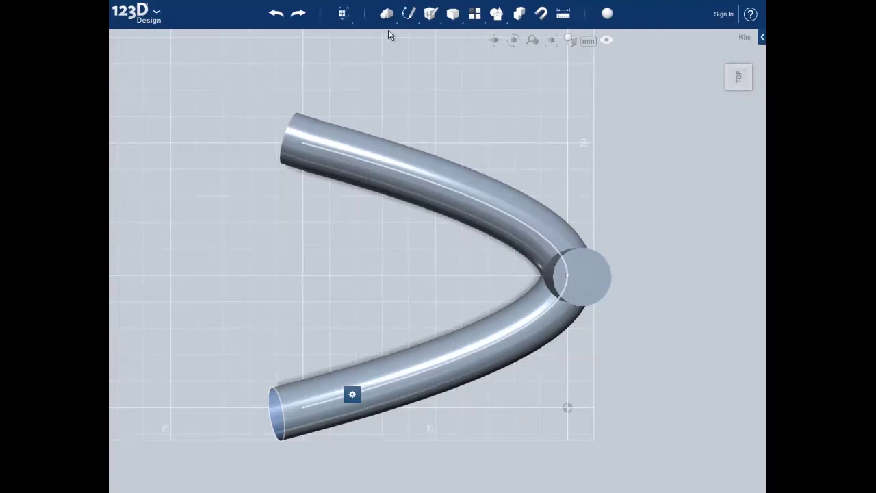
Place a 30 mm high, 5 mm radius cylinder left of the tube bend.
{"action": "mouse_move", "coordinate": [386, 14]}
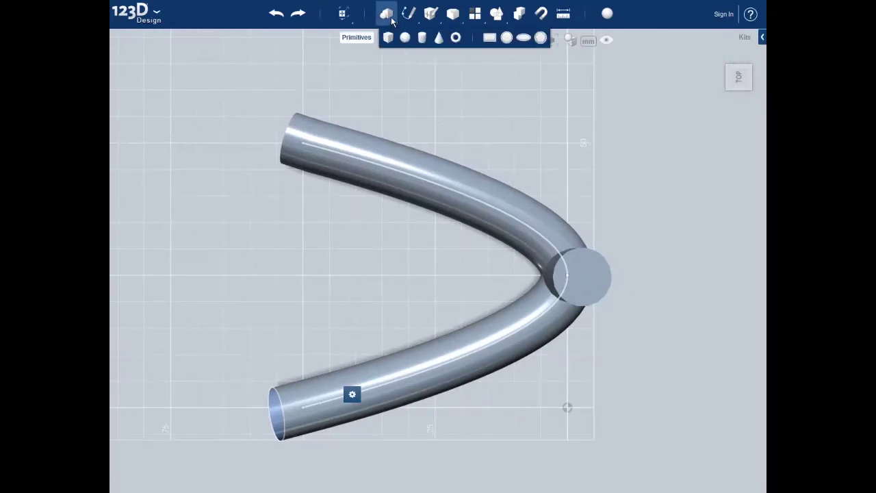
{"action": "left_click", "coordinate": [423, 38]}
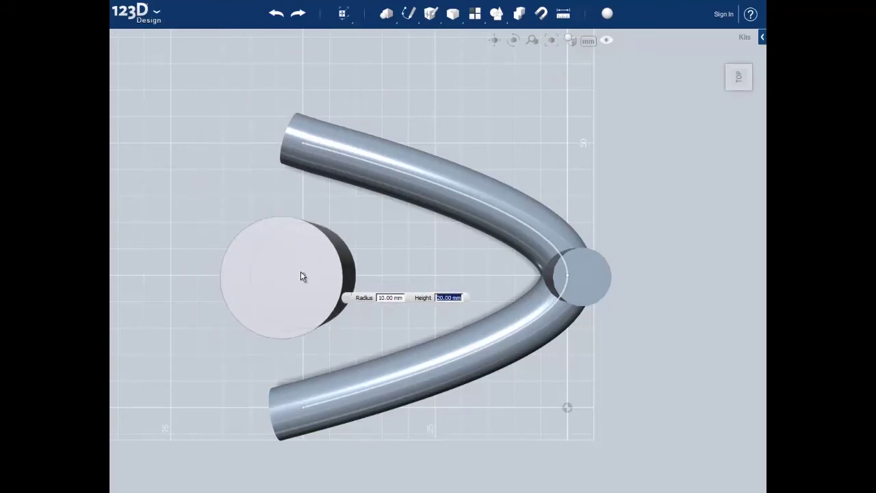
{"action": "type", "text": "30"}
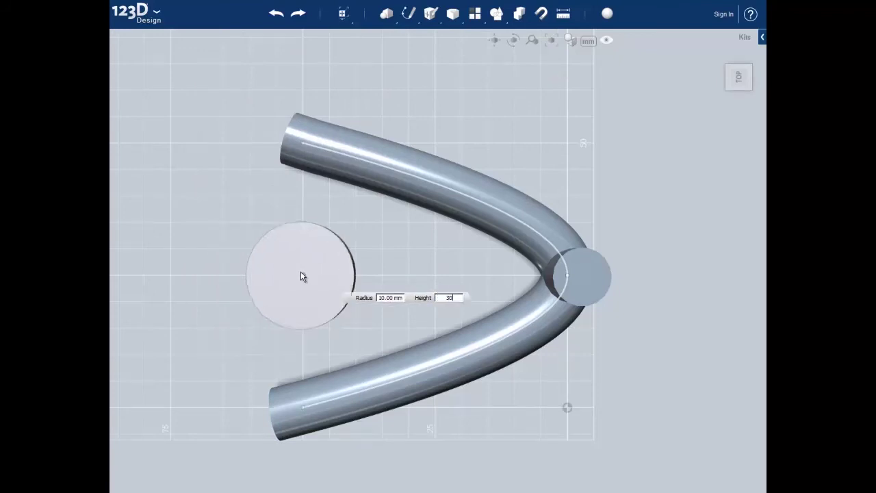
{"action": "type", "text": "mm"}
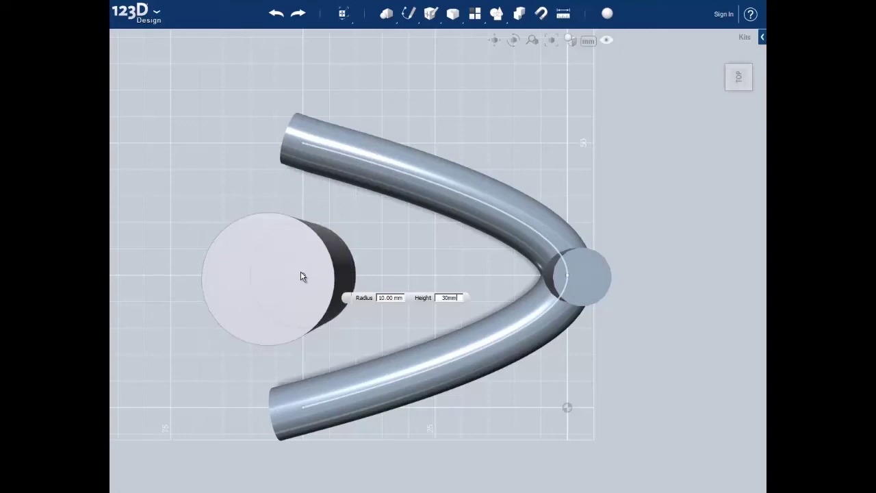
{"action": "key", "text": "Tab"}
{"action": "type", "text": "5"}
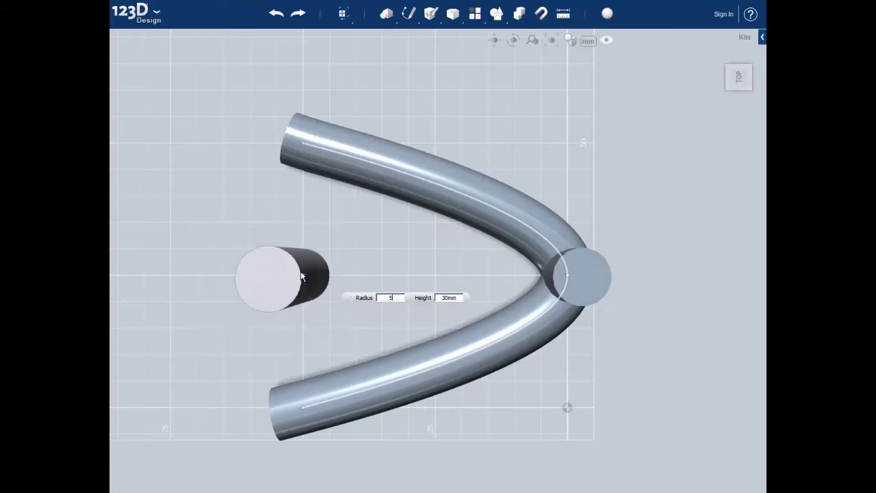
{"action": "type", "text": "mm"}
{"action": "left_click", "coordinate": [302, 274]}
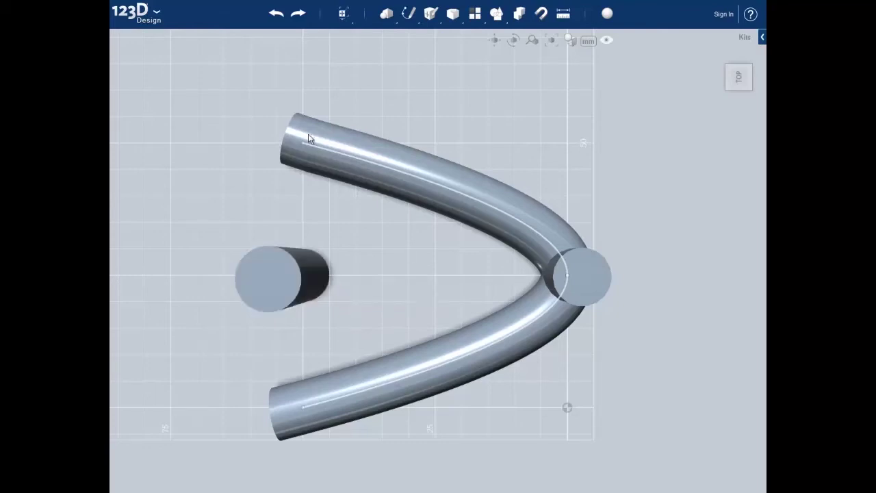
Rotate the new cylinder 90° to lie horizontal and lower it to tube level.
{"action": "mouse_move", "coordinate": [344, 29]}
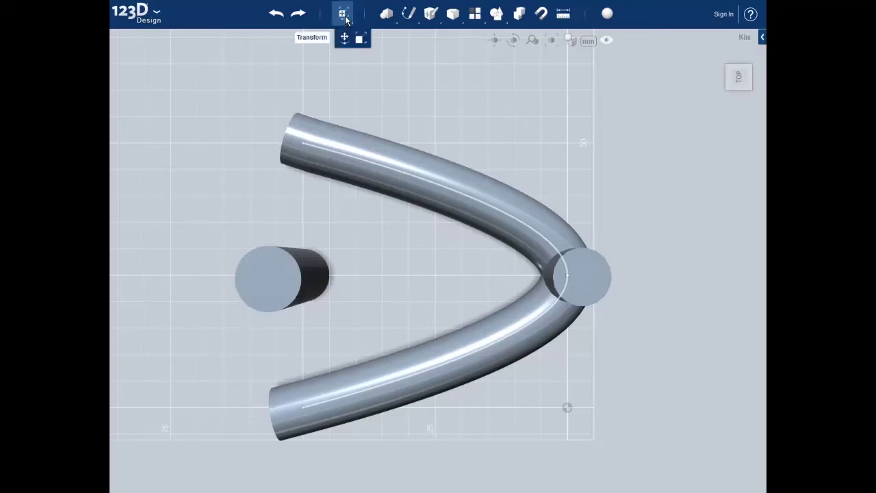
{"action": "left_click", "coordinate": [344, 37]}
{"action": "left_click", "coordinate": [258, 274]}
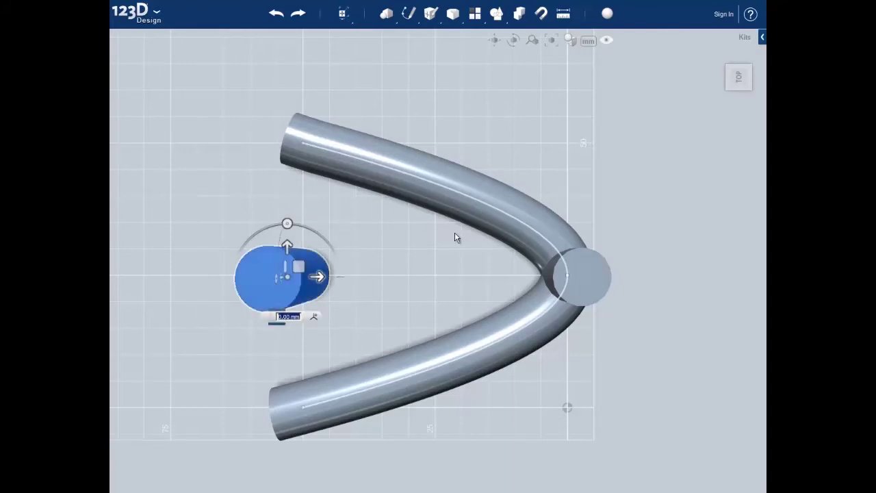
{"action": "right_click_drag", "start_coordinate": [397, 311], "coordinate": [402, 268]}
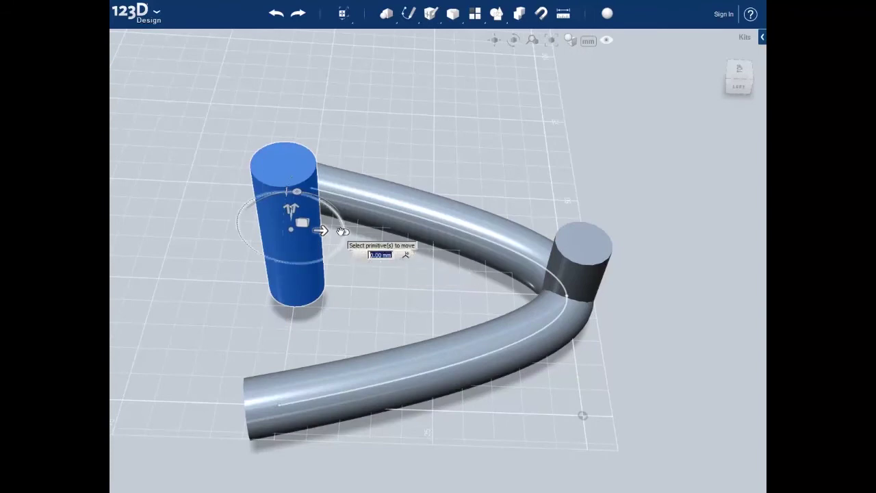
{"action": "left_click_drag", "start_coordinate": [342, 234], "coordinate": [297, 271]}
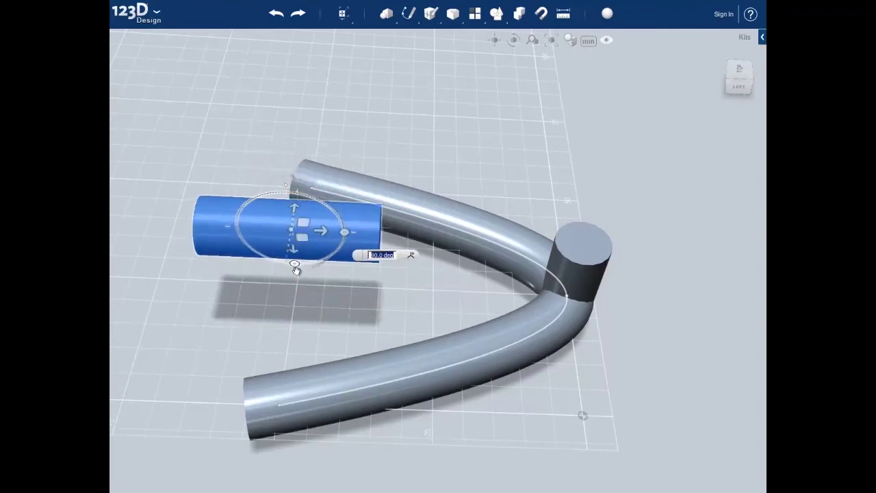
{"action": "left_click_drag", "start_coordinate": [292, 250], "coordinate": [299, 296]}
Slide the horizontal cylinder 48 mm into the tubes' junction and finish the move.
{"action": "mouse_move", "coordinate": [242, 352]}
{"action": "right_mouse_down"}
{"action": "mouse_move", "coordinate": [235, 348]}
{"action": "mouse_move", "coordinate": [245, 343]}
{"action": "right_mouse_up"}
{"action": "mouse_move", "coordinate": [347, 309]}
{"action": "mouse_move", "coordinate": [334, 296]}
{"action": "left_click_drag", "start_coordinate": [333, 296], "coordinate": [593, 286]}
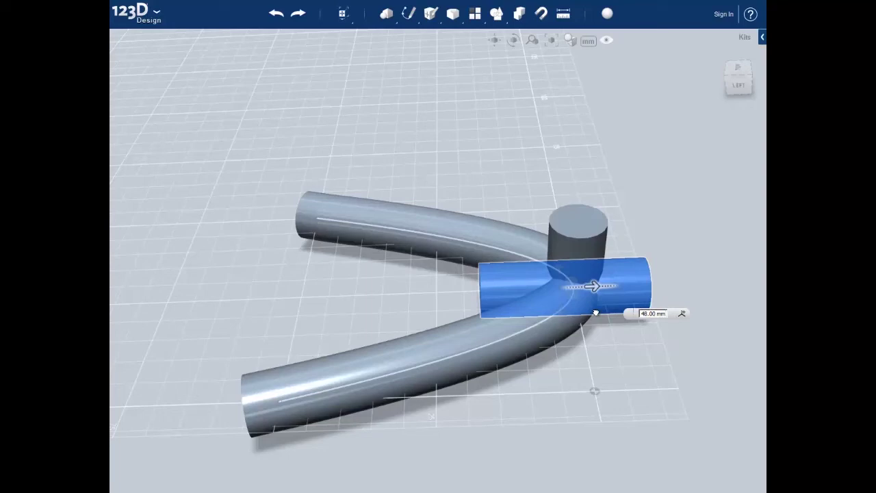
{"action": "left_click_drag", "start_coordinate": [595, 313], "coordinate": [597, 315]}
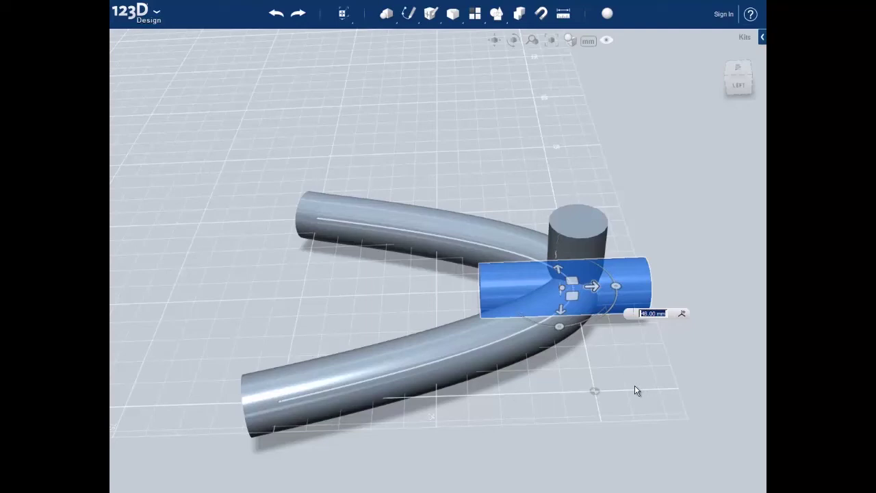
{"action": "key", "text": "Return"}
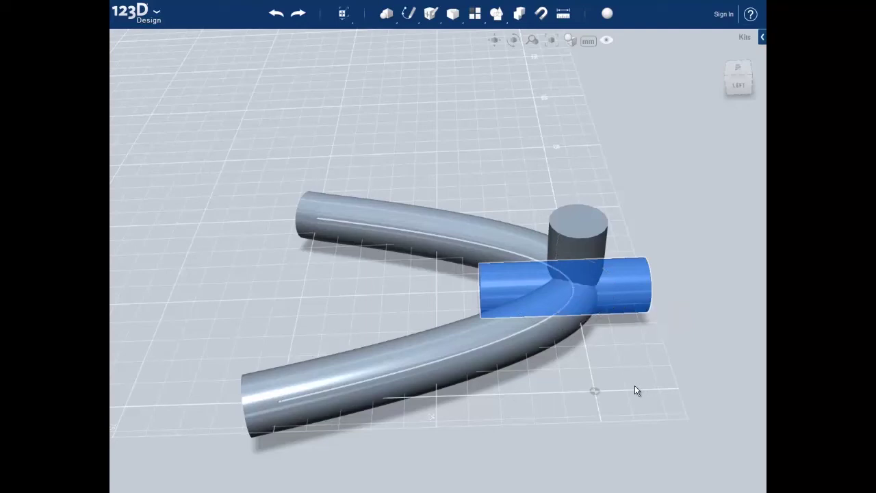
Press/Pull the horizontal cylinder's free end out about 41 mm, then return to Top view.
{"action": "left_click", "coordinate": [386, 300]}
{"action": "right_click_drag", "start_coordinate": [386, 301], "coordinate": [427, 326]}
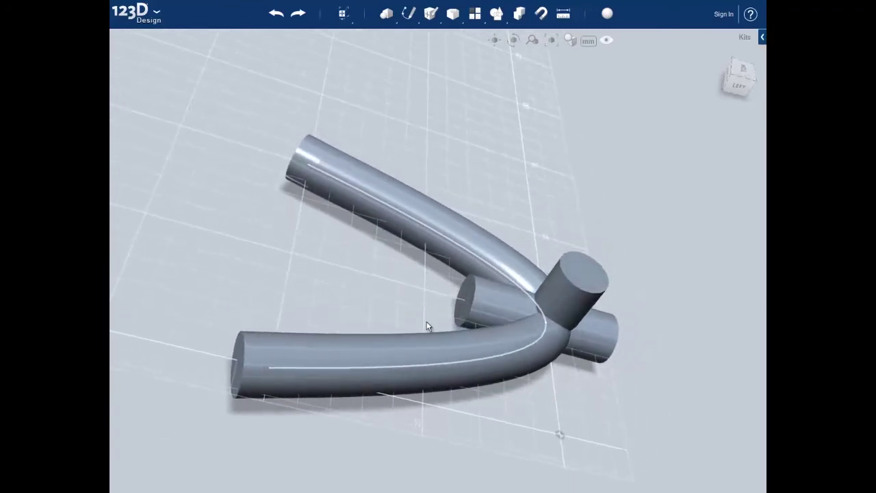
{"action": "left_click", "coordinate": [466, 301]}
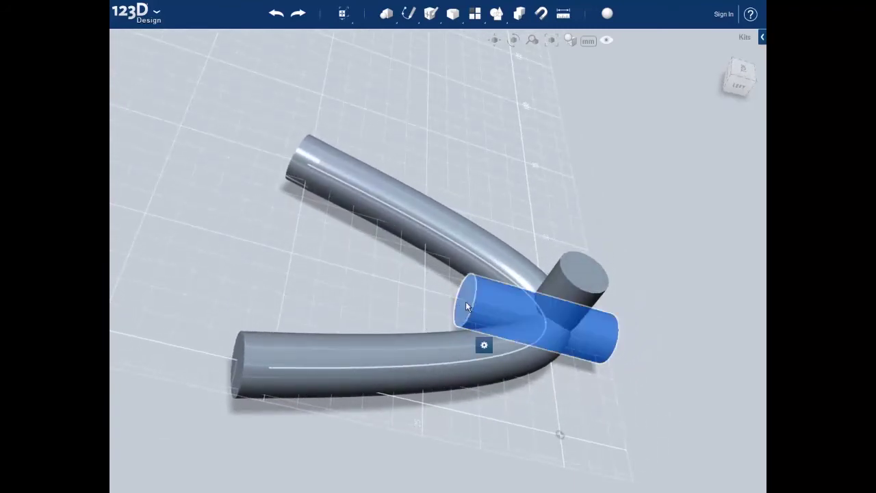
{"action": "left_click", "coordinate": [466, 301]}
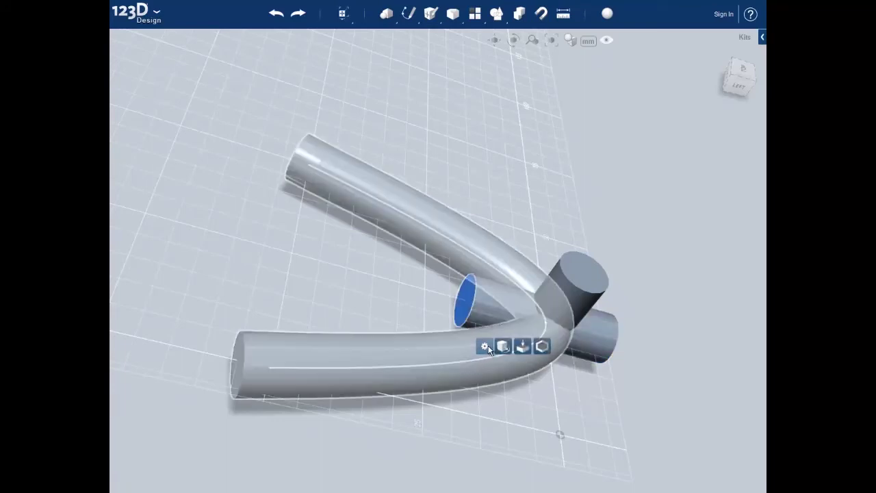
{"action": "left_click", "coordinate": [524, 347]}
{"action": "left_click_drag", "start_coordinate": [454, 298], "coordinate": [231, 243]}
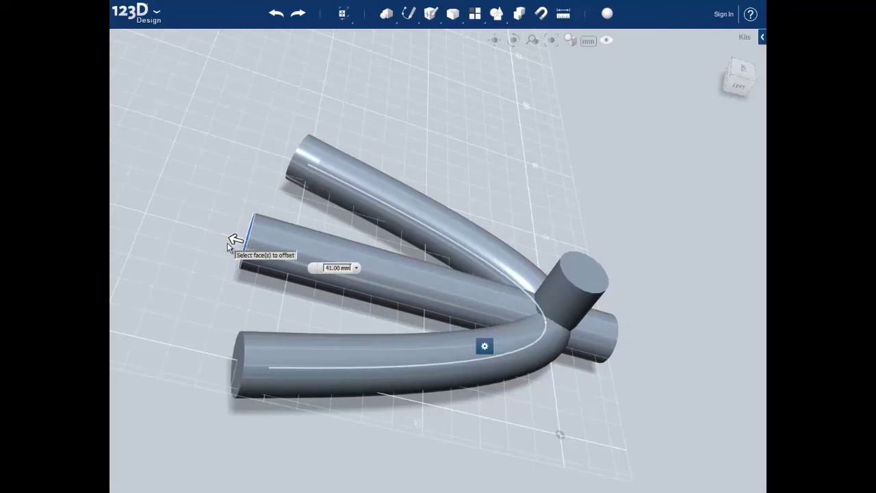
{"action": "left_click", "coordinate": [230, 244]}
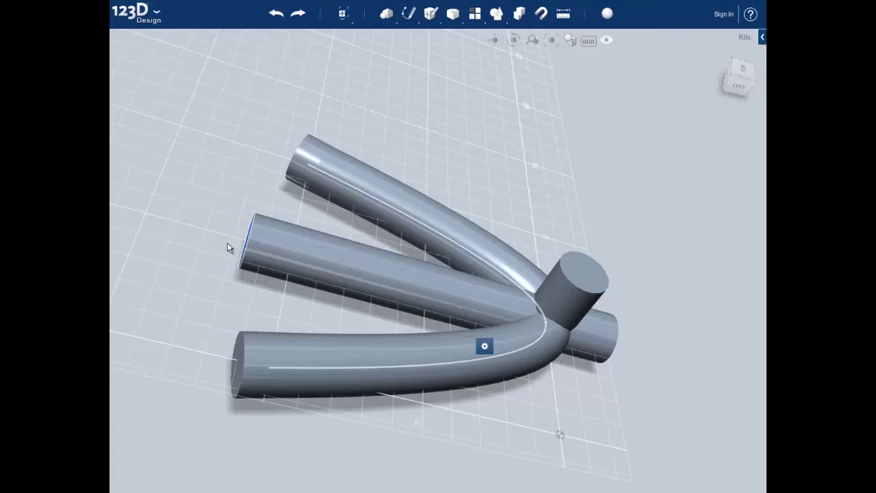
{"action": "left_click", "coordinate": [745, 71]}
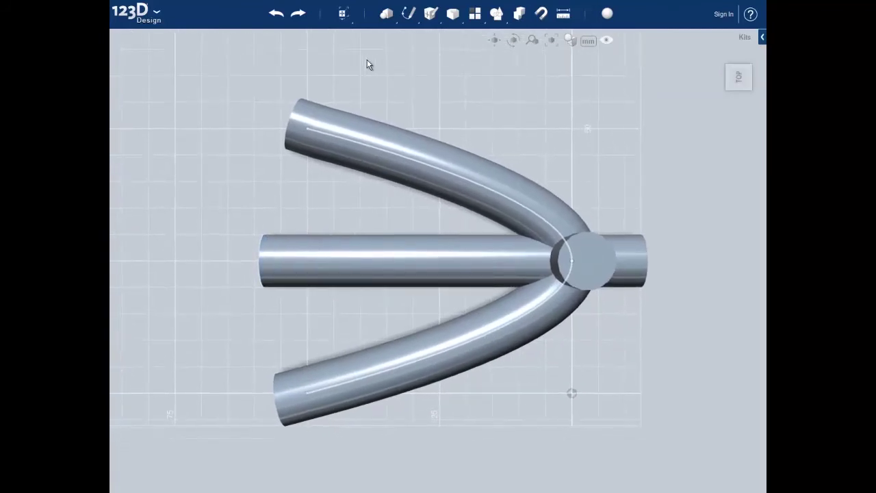
Draw a closed polyline on the tube-end plane zigzagging across the upper, middle and lower tube ends.
{"action": "mouse_move", "coordinate": [410, 17]}
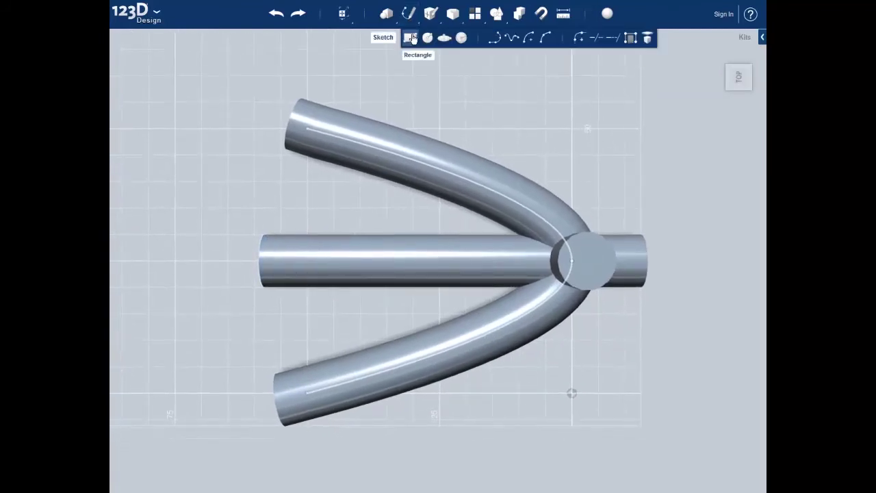
{"action": "left_click", "coordinate": [494, 40]}
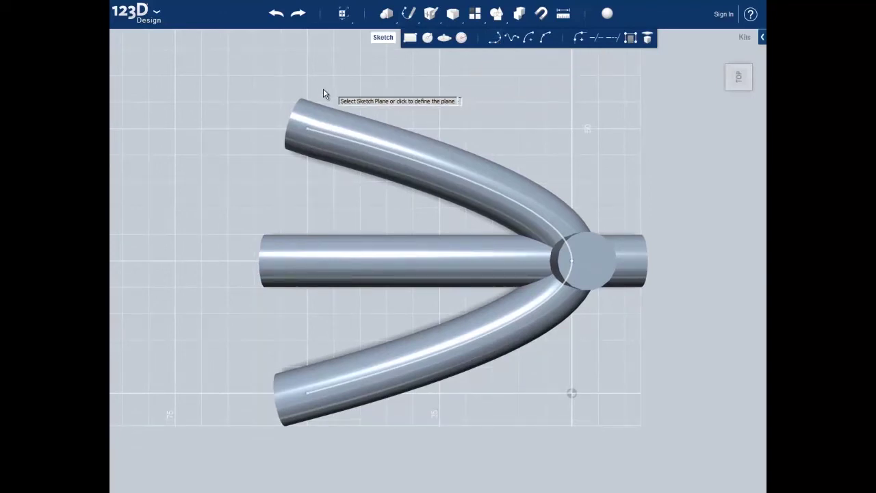
{"action": "left_click", "coordinate": [307, 129]}
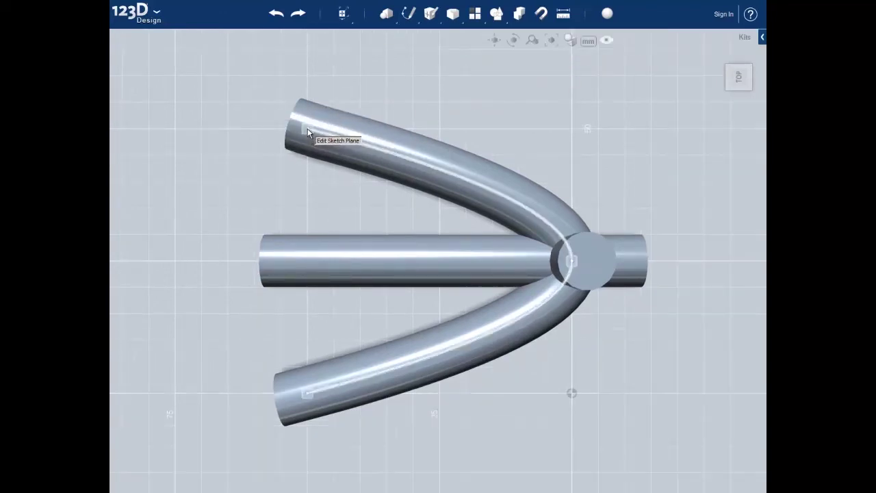
{"action": "left_click", "coordinate": [308, 128]}
{"action": "left_click", "coordinate": [307, 130]}
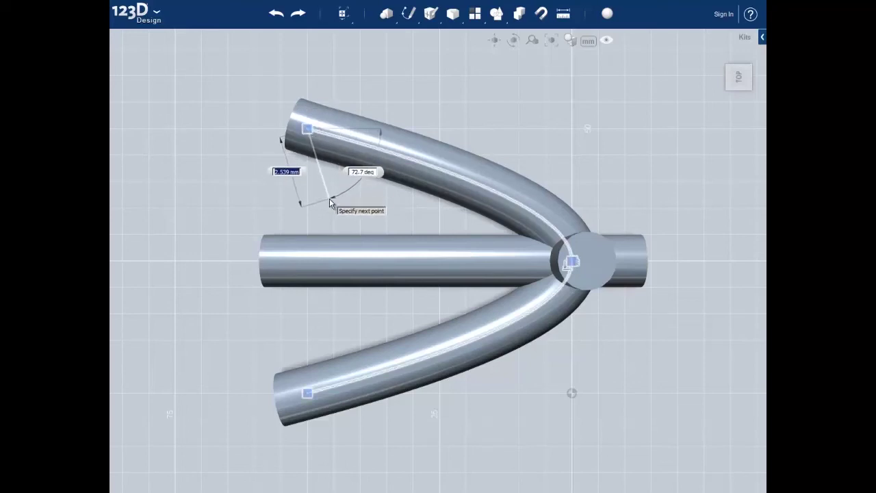
{"action": "left_click", "coordinate": [327, 199]}
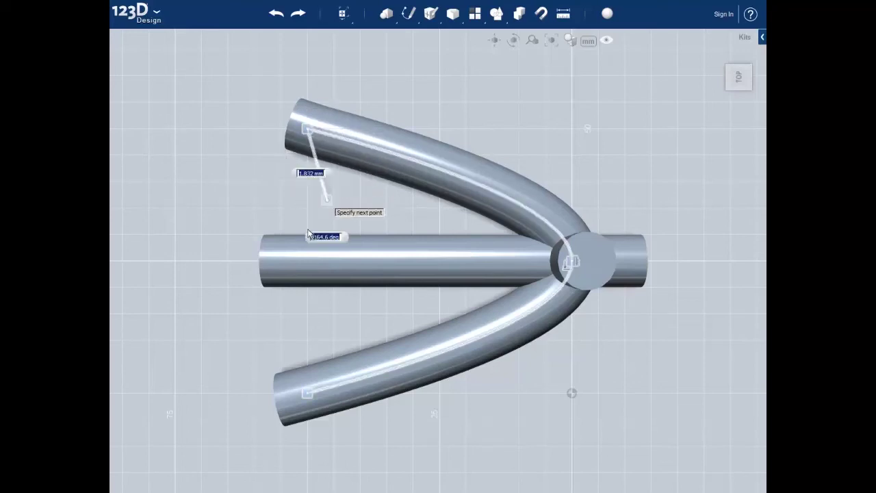
{"action": "left_click", "coordinate": [281, 262]}
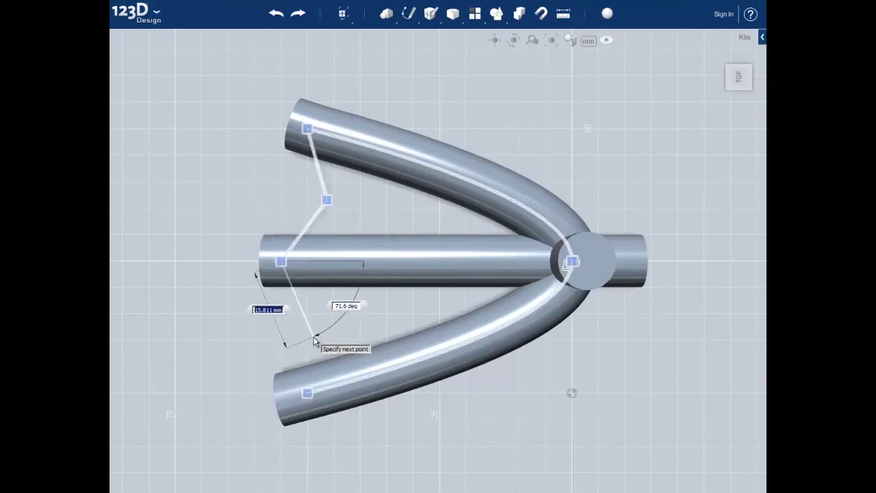
{"action": "left_click", "coordinate": [317, 333]}
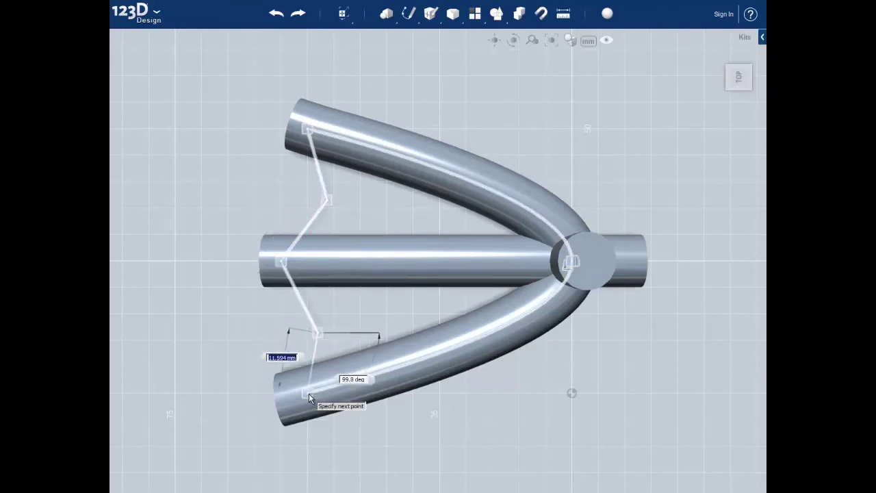
{"action": "left_click", "coordinate": [309, 393]}
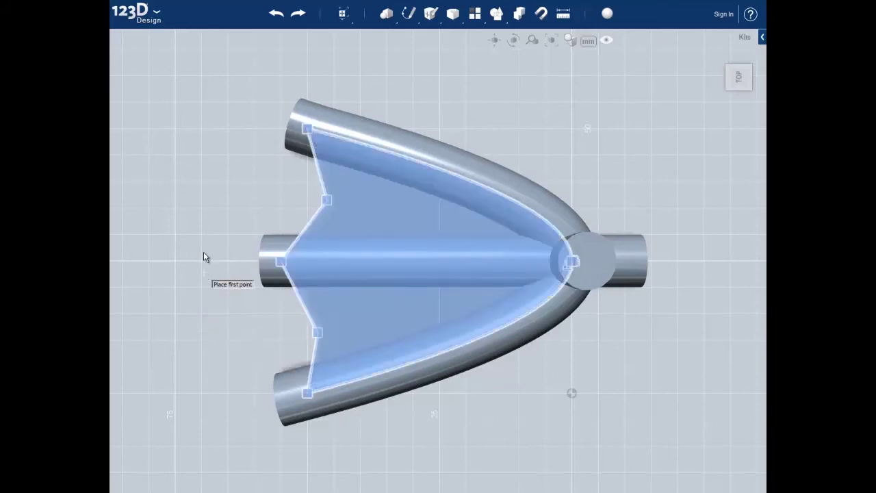
{"action": "left_click", "coordinate": [738, 78]}
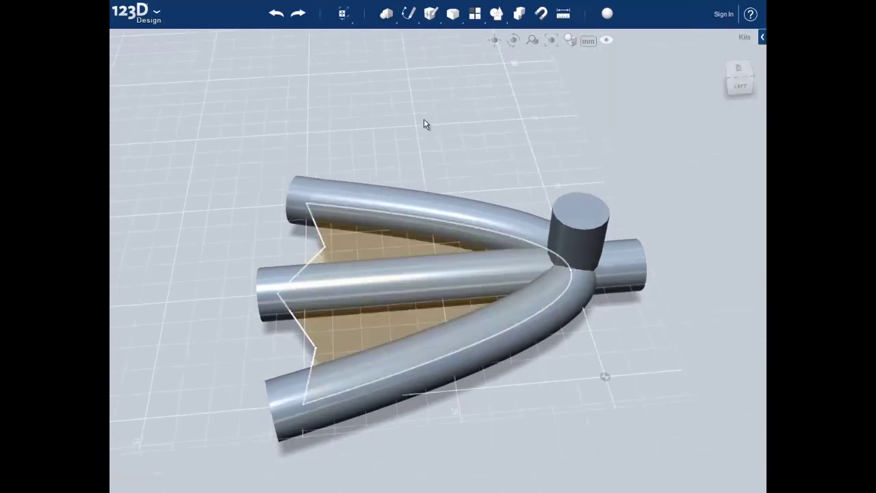
{"action": "mouse_move", "coordinate": [430, 23]}
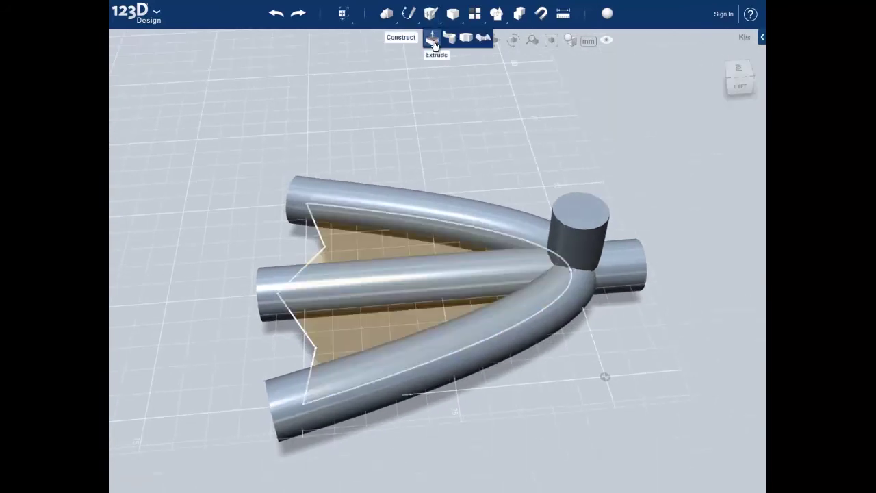
Extrude the zigzag outline -4 mm into a plate, then lift the straight tube off.
{"action": "left_click", "coordinate": [434, 42]}
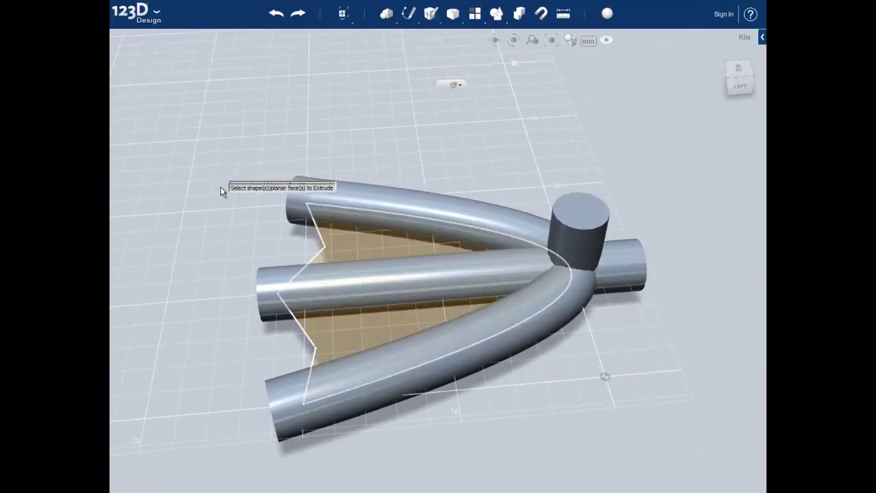
{"action": "left_click", "coordinate": [338, 250]}
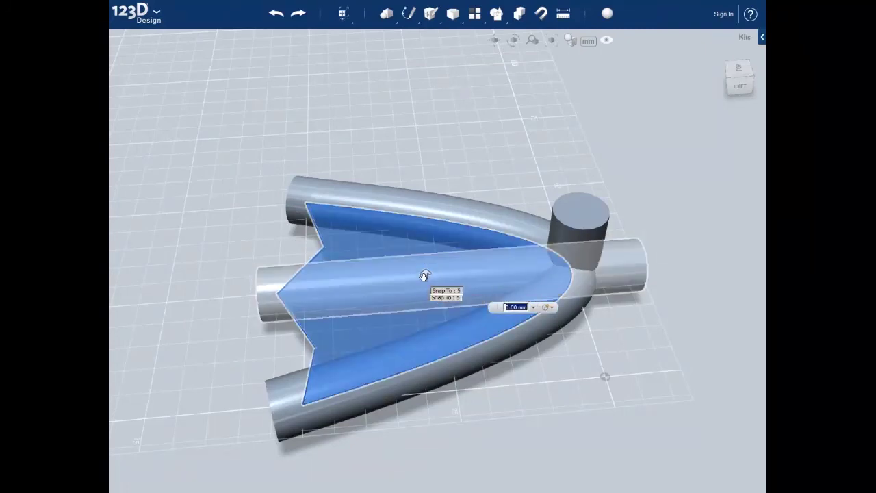
{"action": "left_click_drag", "start_coordinate": [426, 274], "coordinate": [424, 294]}
{"action": "left_click", "coordinate": [744, 94]}
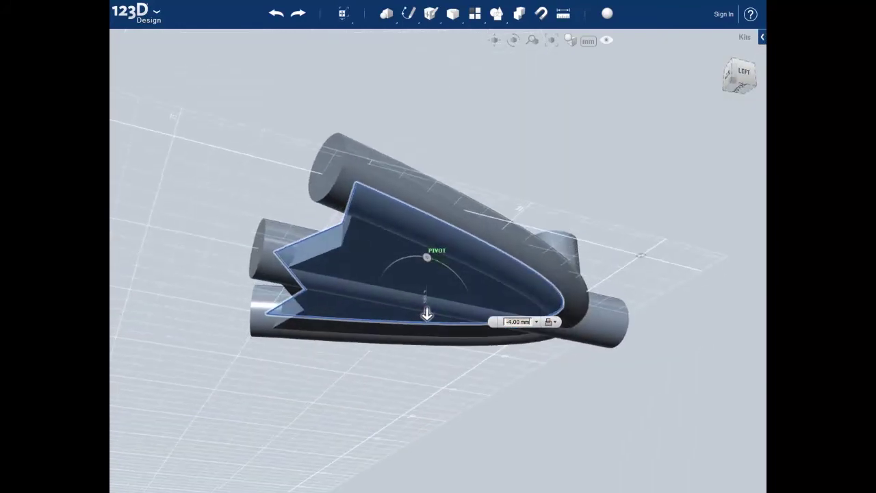
{"action": "right_click_drag", "start_coordinate": [466, 82], "coordinate": [487, 135]}
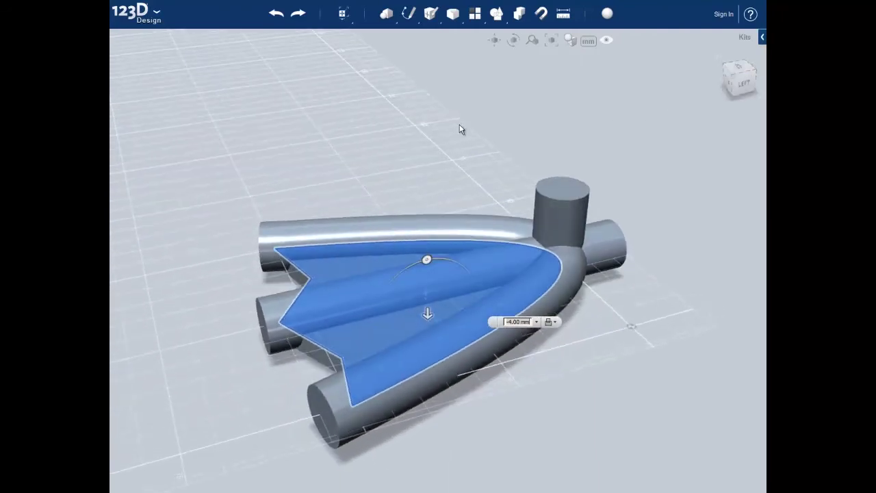
{"action": "left_click", "coordinate": [497, 129]}
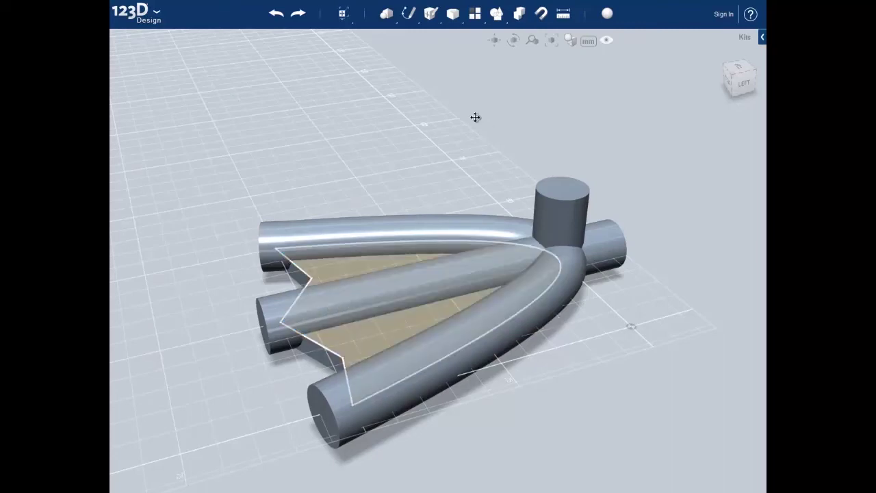
{"action": "middle_click_drag", "start_coordinate": [481, 120], "coordinate": [458, 107]}
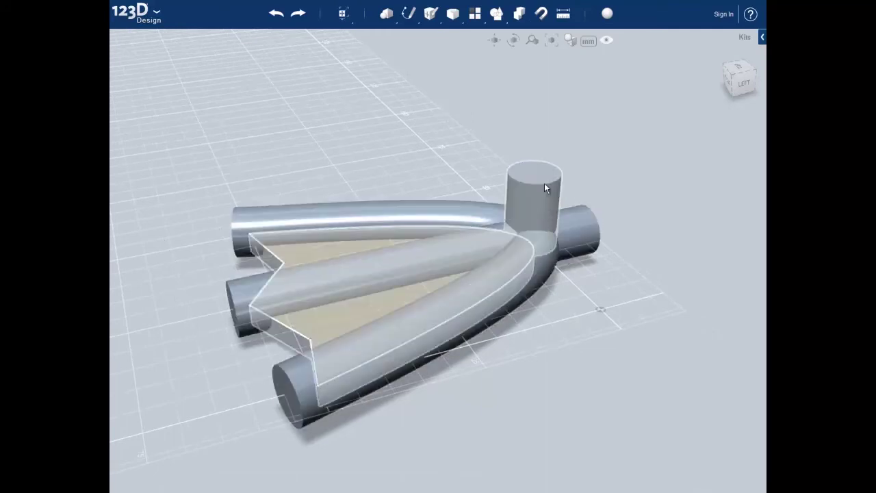
{"action": "left_click_drag", "start_coordinate": [239, 305], "coordinate": [203, 129]}
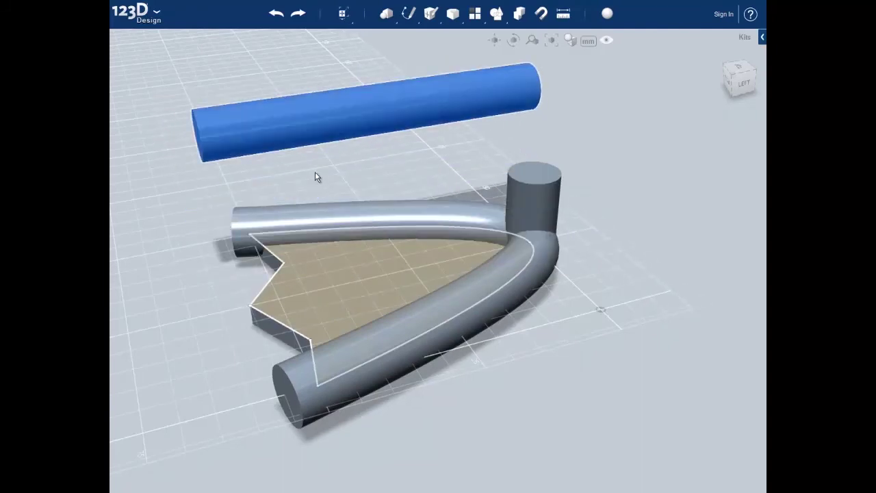
Undo the tube lift and merge the bent and straight tubes into one body.
{"action": "left_click", "coordinate": [277, 13]}
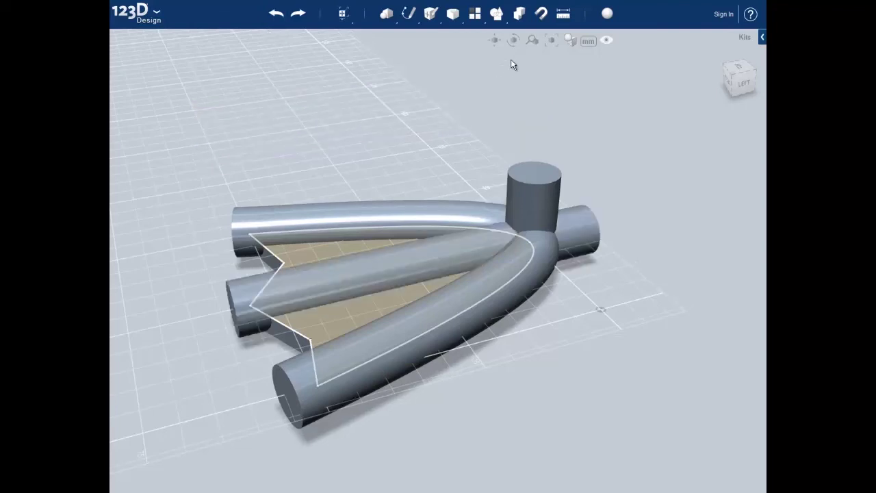
{"action": "mouse_move", "coordinate": [521, 13]}
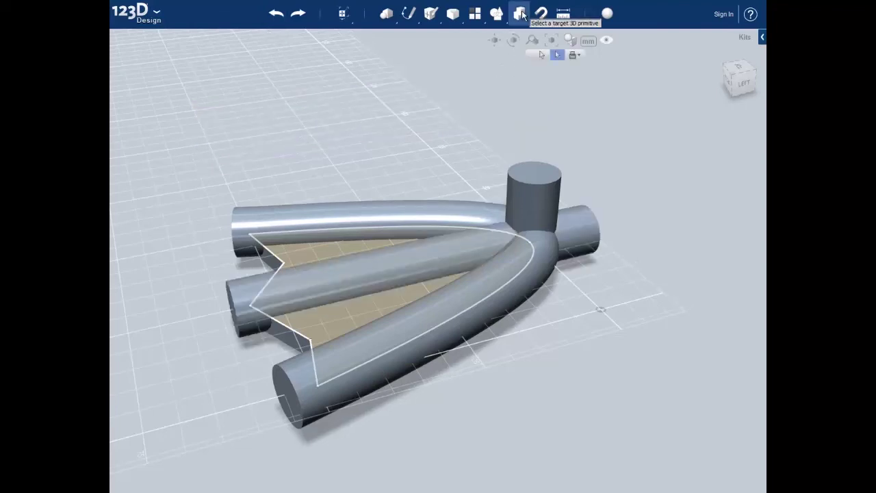
{"action": "left_click", "coordinate": [547, 54]}
{"action": "left_click", "coordinate": [278, 212]}
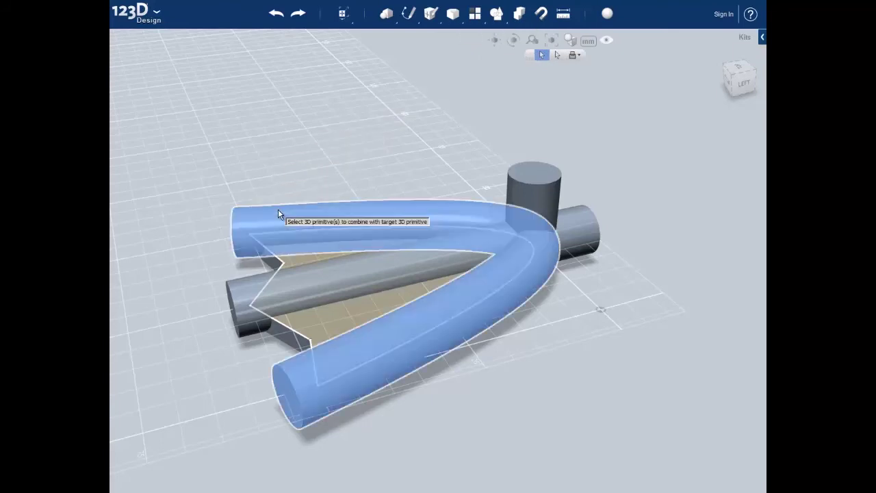
{"action": "left_click", "coordinate": [236, 291]}
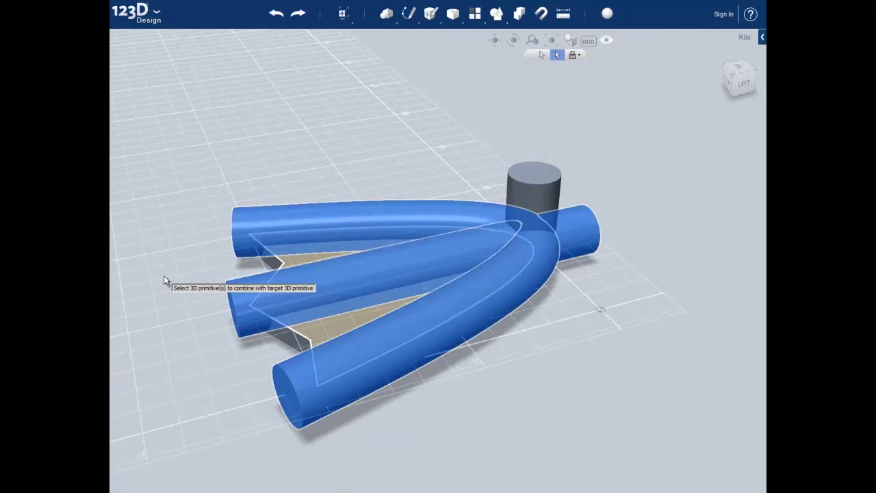
{"action": "key", "text": "Return"}
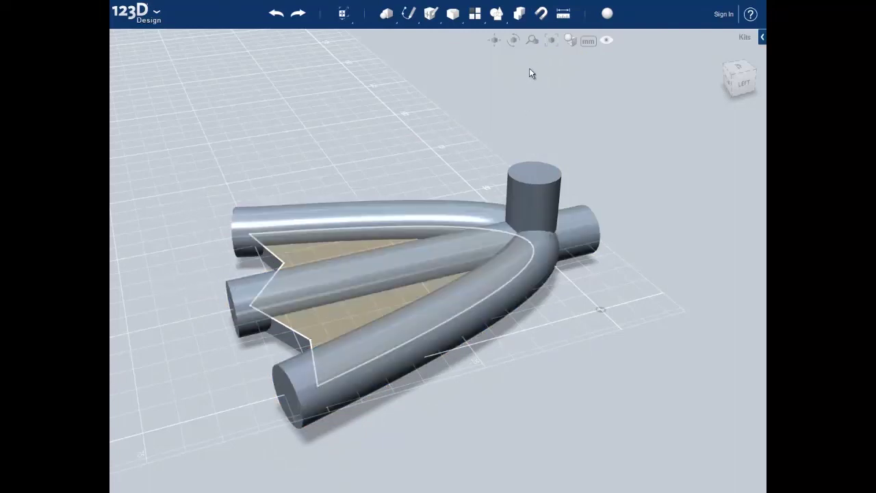
Merge the plate, upright cylinder and tube body into a single solid.
{"action": "left_click", "coordinate": [524, 18]}
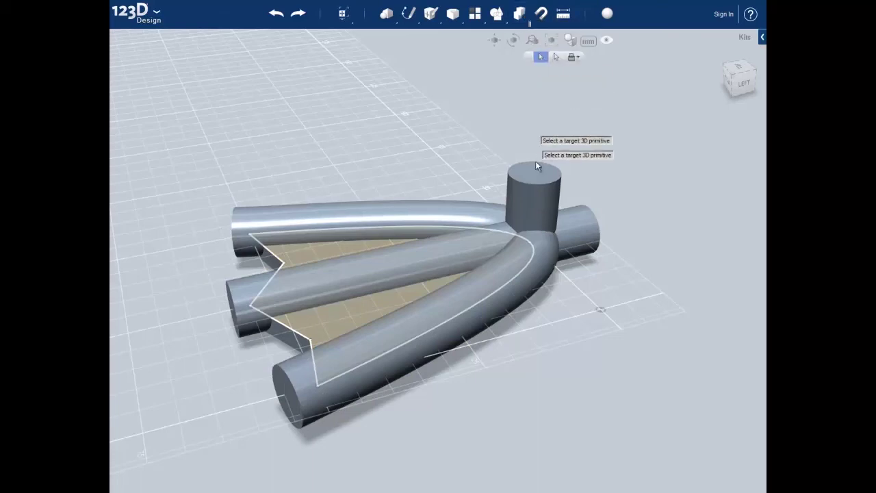
{"action": "left_click", "coordinate": [539, 203]}
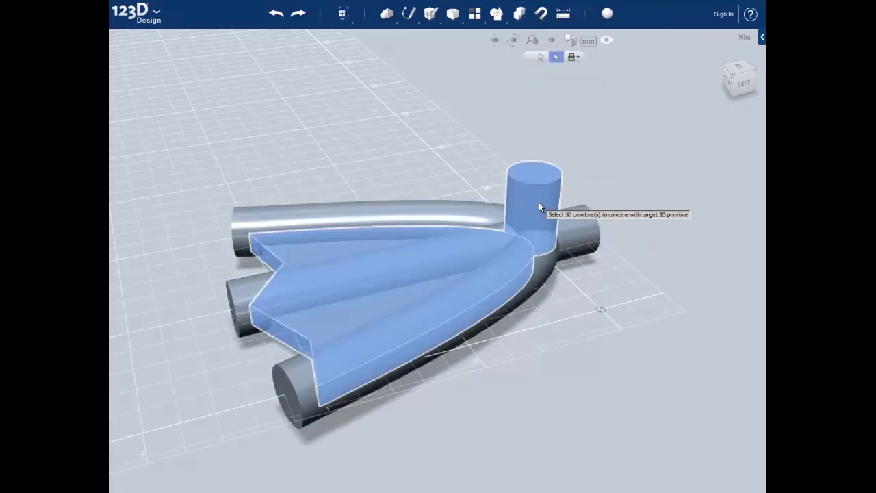
{"action": "left_click", "coordinate": [539, 202]}
{"action": "left_click", "coordinate": [586, 225]}
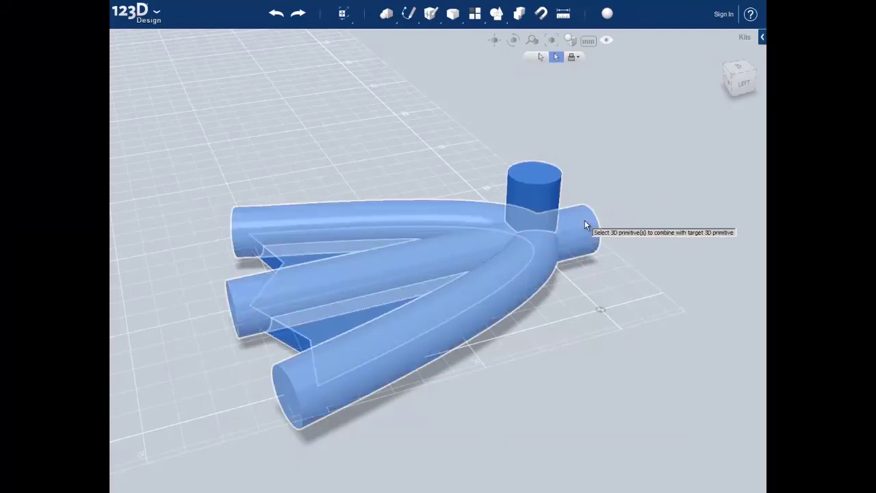
{"action": "key", "text": "Return"}
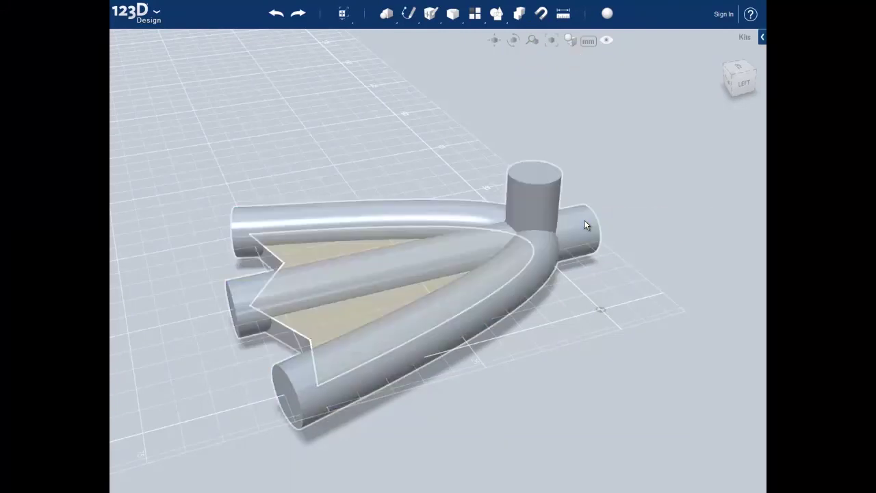
Delete the leftover zigzag sketch outline and frame the whole model.
{"action": "mouse_move", "coordinate": [536, 192]}
{"action": "left_mouse_down"}
{"action": "mouse_move", "coordinate": [405, 122]}
{"action": "mouse_move", "coordinate": [517, 147]}
{"action": "mouse_move", "coordinate": [377, 86]}
{"action": "left_mouse_up"}
{"action": "middle_click_drag", "start_coordinate": [244, 260], "coordinate": [233, 242]}
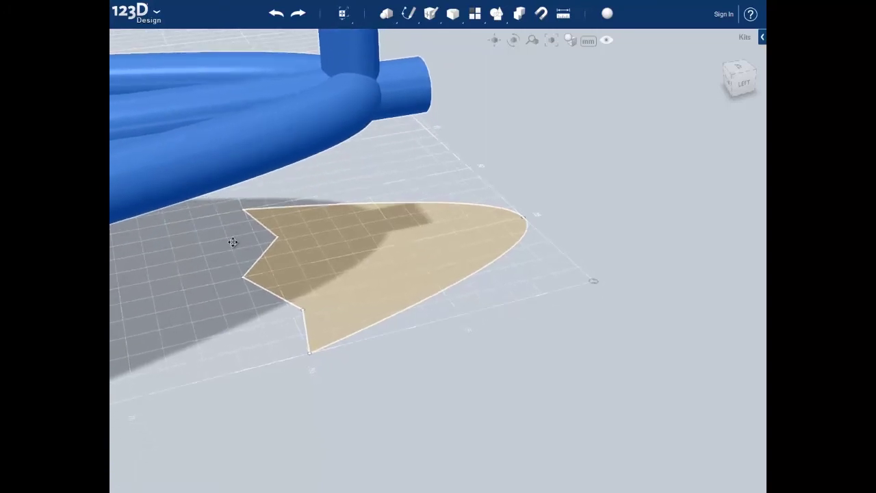
{"action": "left_click", "coordinate": [283, 251]}
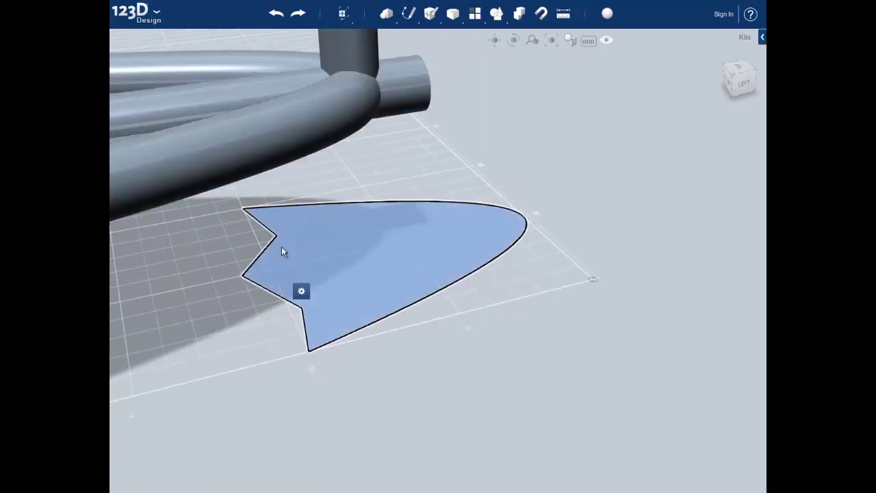
{"action": "key", "text": "Delete"}
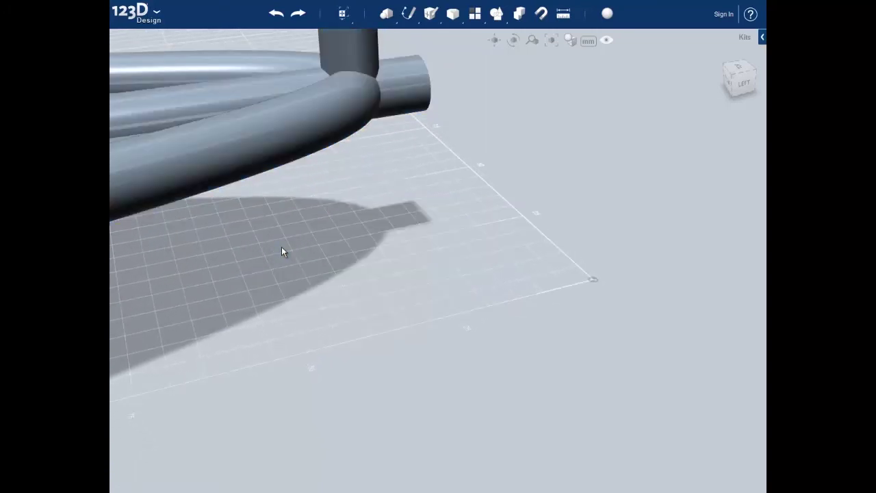
{"action": "scroll", "coordinate": [277, 256], "scroll_direction": "down", "scroll_amount": 5}
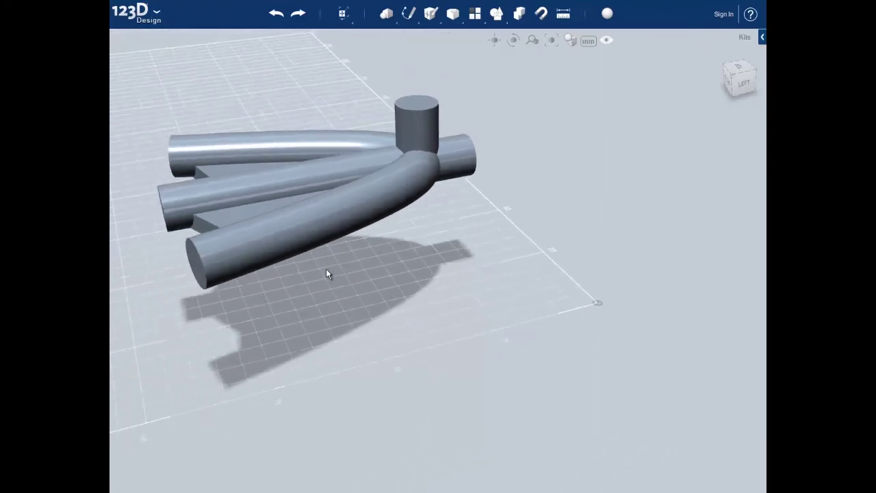
{"action": "middle_click_drag", "start_coordinate": [325, 273], "coordinate": [385, 310]}
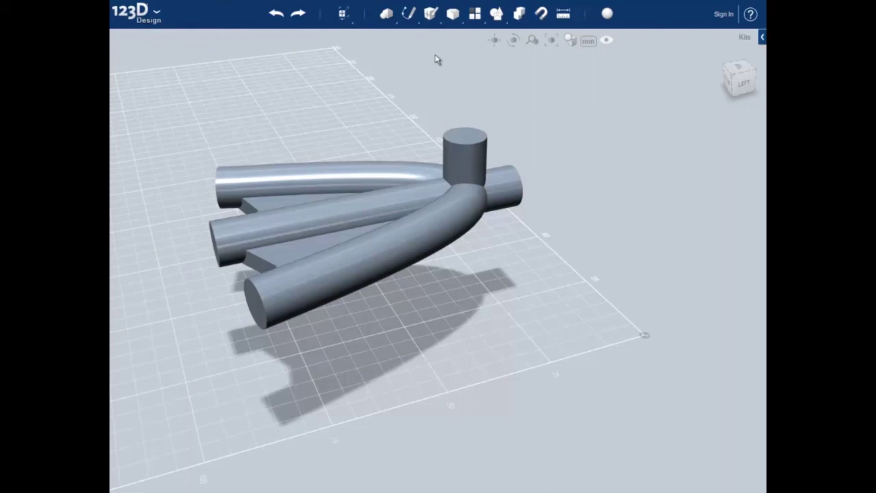
Select the full edge loop where the upright cylinder meets the tubes for filleting.
{"action": "mouse_move", "coordinate": [452, 20]}
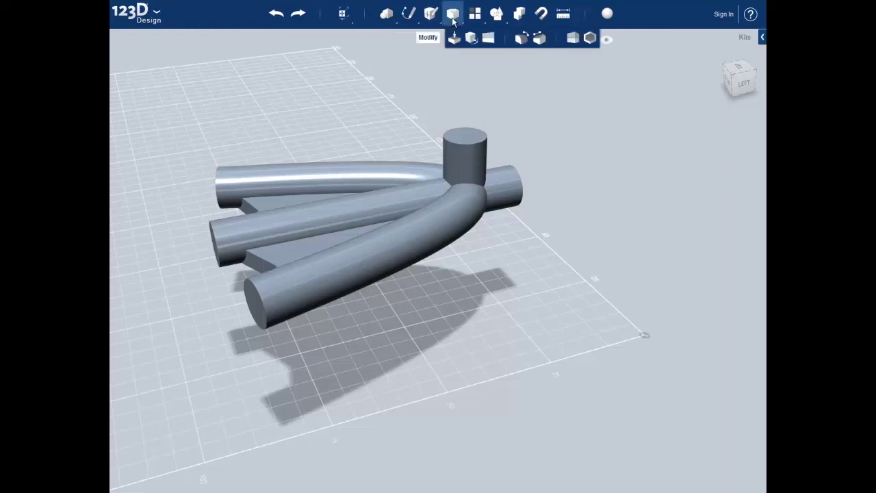
{"action": "left_click", "coordinate": [521, 40]}
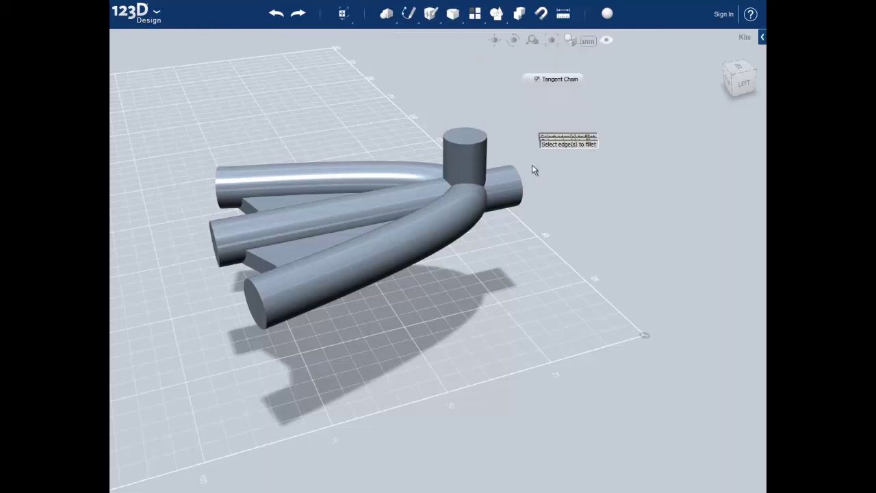
{"action": "left_click", "coordinate": [468, 183]}
{"action": "right_click_drag", "start_coordinate": [460, 182], "coordinate": [408, 221]}
{"action": "left_click", "coordinate": [401, 217]}
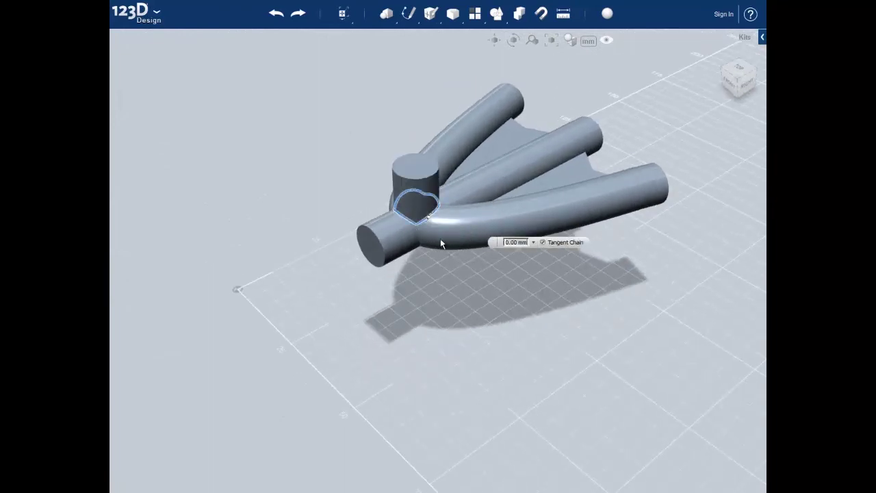
Set the junction fillet radius to 3 mm and apply it.
{"action": "left_click", "coordinate": [430, 217]}
{"action": "left_click", "coordinate": [430, 218]}
{"action": "left_click", "coordinate": [430, 218]}
{"action": "left_click", "coordinate": [430, 218]}
{"action": "left_click", "coordinate": [430, 217]}
{"action": "left_click", "coordinate": [430, 218]}
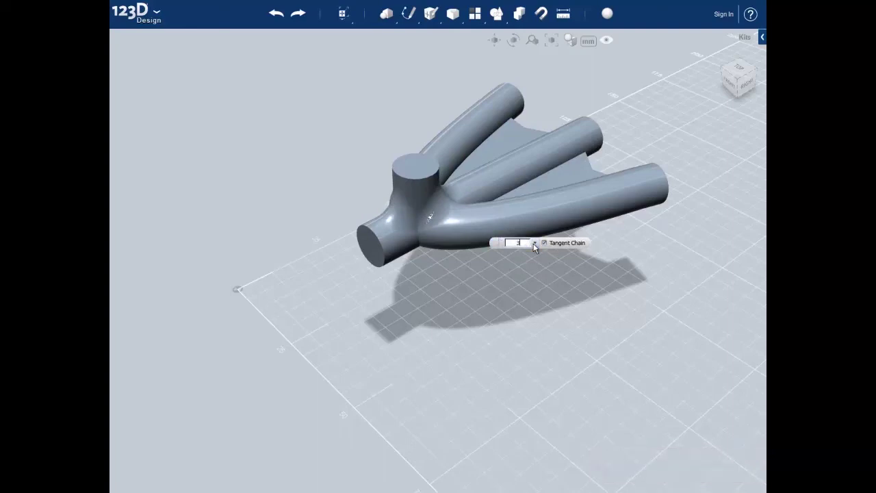
{"action": "key", "text": "Return"}
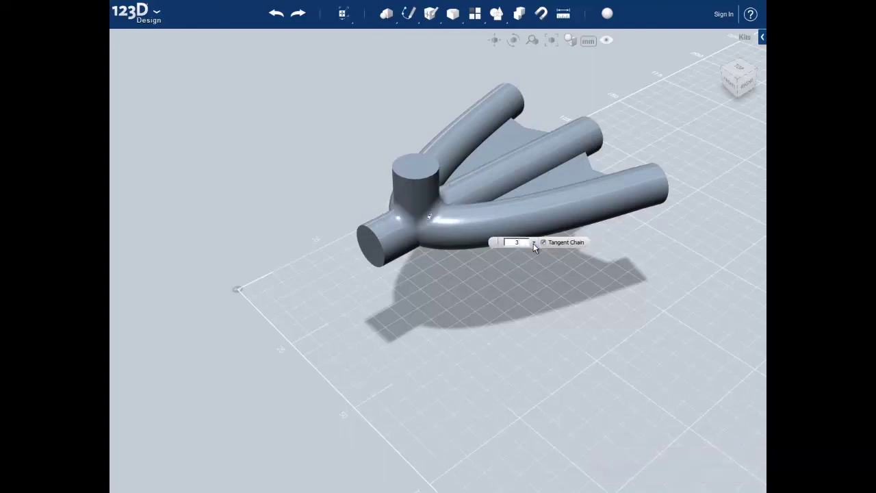
{"action": "left_click", "coordinate": [470, 277]}
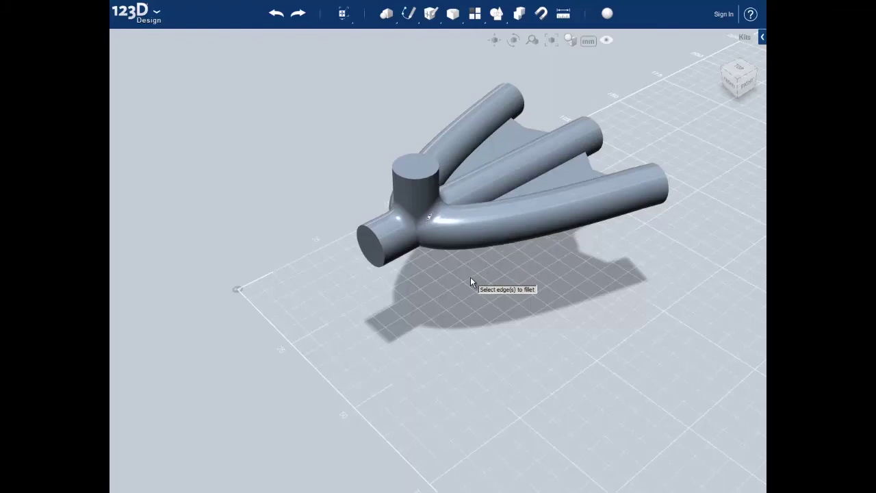
{"action": "right_click_drag", "start_coordinate": [531, 308], "coordinate": [423, 297]}
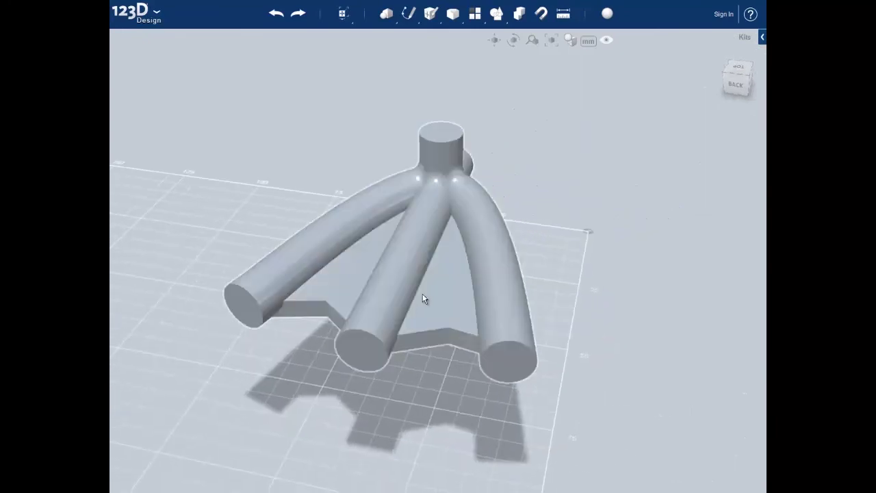
Start a new fillet and select the open end edges of all four tubes.
{"action": "mouse_move", "coordinate": [432, 17]}
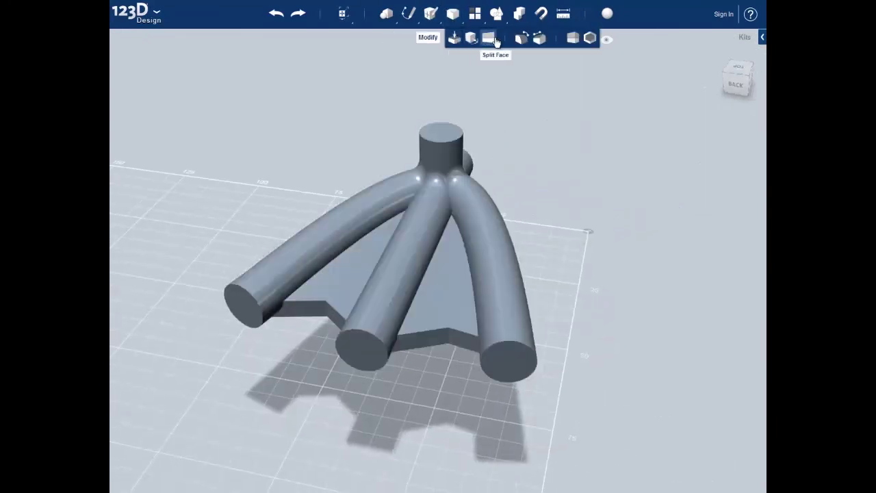
{"action": "left_click", "coordinate": [523, 39]}
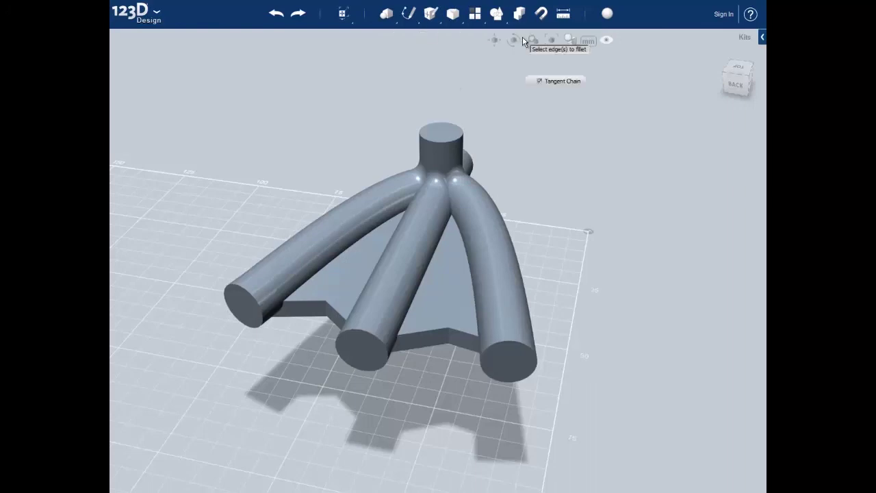
{"action": "left_click", "coordinate": [228, 289]}
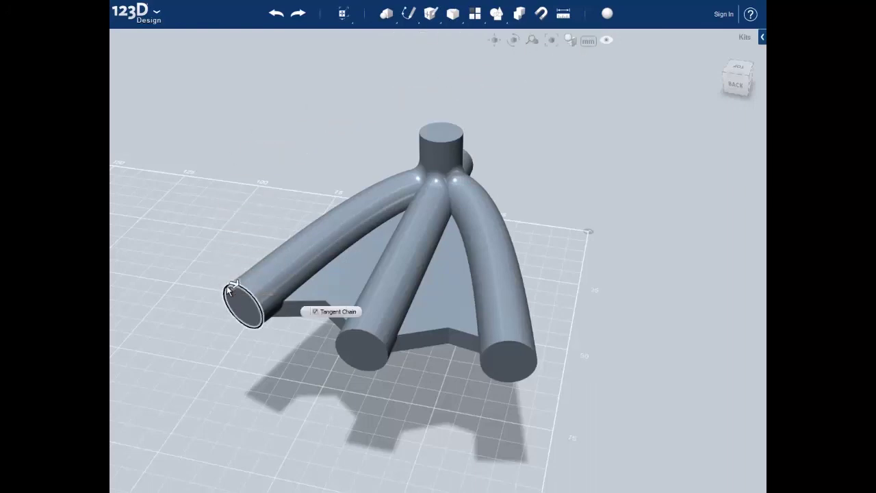
{"action": "left_click", "coordinate": [381, 344]}
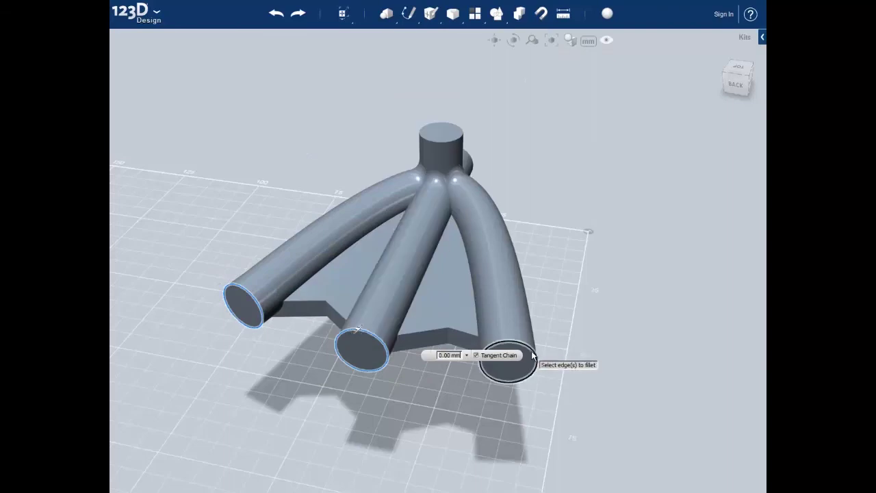
{"action": "left_click", "coordinate": [533, 355]}
{"action": "right_click_drag", "start_coordinate": [579, 309], "coordinate": [525, 284]}
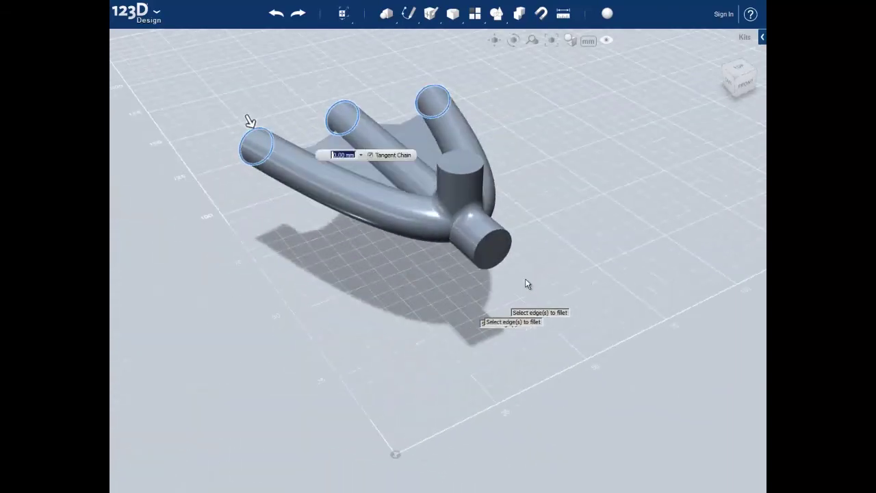
{"action": "left_click", "coordinate": [508, 245]}
Set the tube-end fillet radius to 4.00 mm and apply it.
{"action": "right_click_drag", "start_coordinate": [500, 322], "coordinate": [512, 319]}
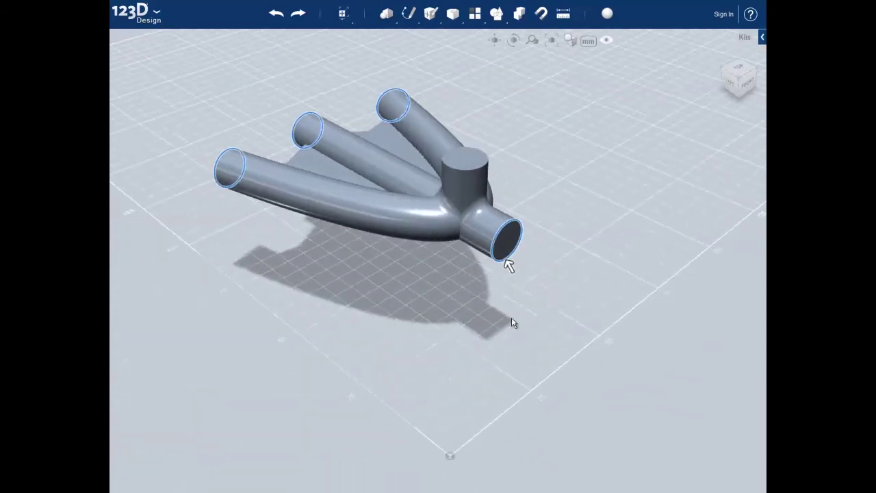
{"action": "left_click_drag", "start_coordinate": [509, 266], "coordinate": [505, 260]}
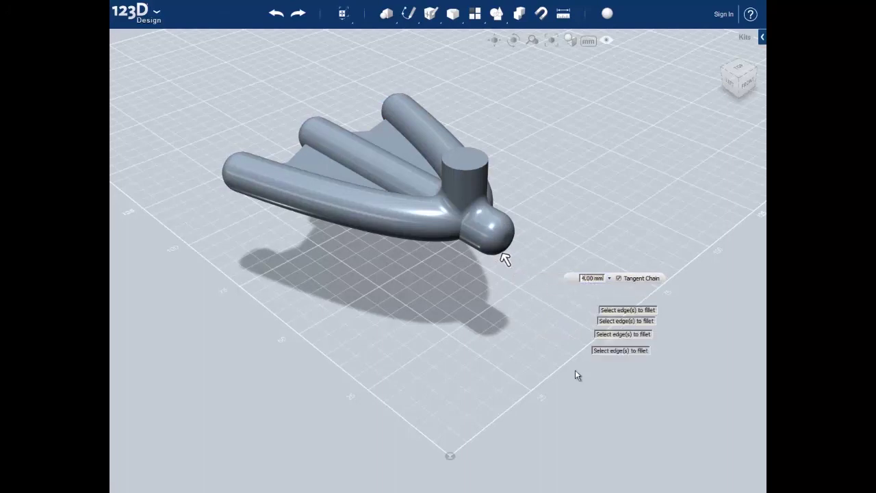
{"action": "left_click", "coordinate": [524, 361]}
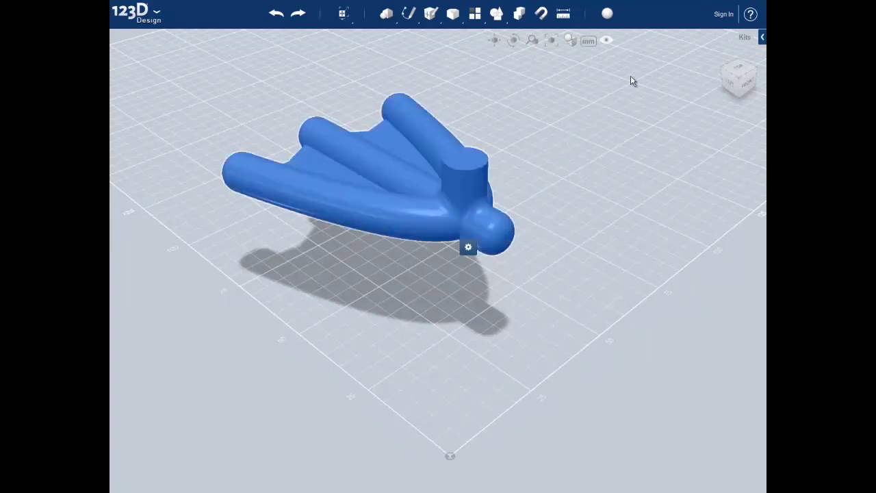
Assign the Orange material to the merged manifold and close the Material Browser.
{"action": "left_click", "coordinate": [608, 15]}
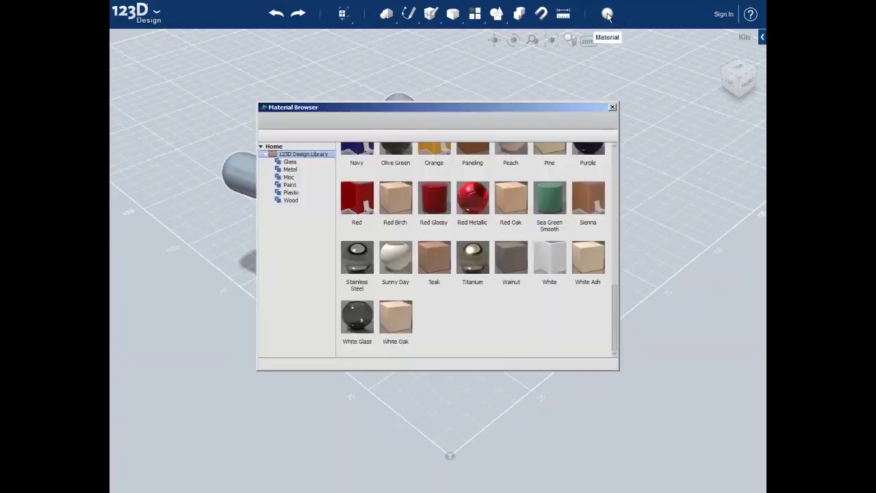
{"action": "scroll", "coordinate": [498, 350], "scroll_direction": "up", "scroll_amount": 5}
{"action": "left_click", "coordinate": [441, 326]}
{"action": "right_click", "coordinate": [441, 326]}
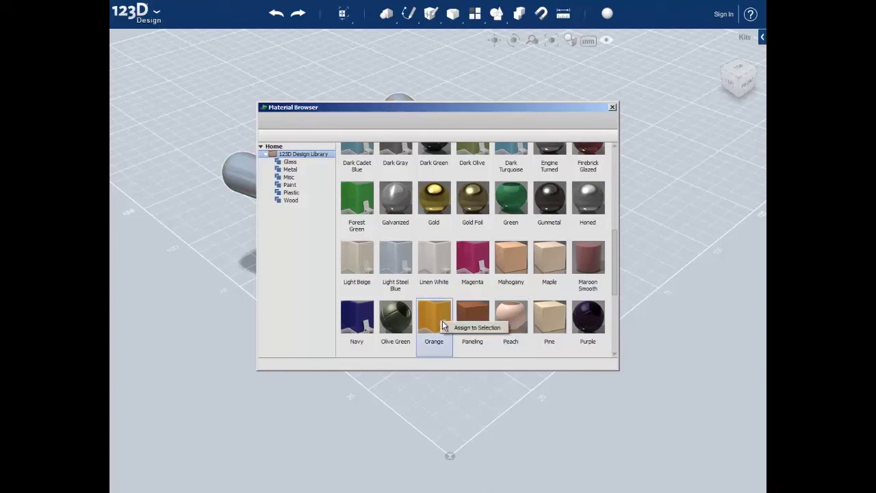
{"action": "left_click", "coordinate": [459, 331]}
{"action": "scroll", "coordinate": [594, 155], "scroll_direction": "up", "scroll_amount": 1}
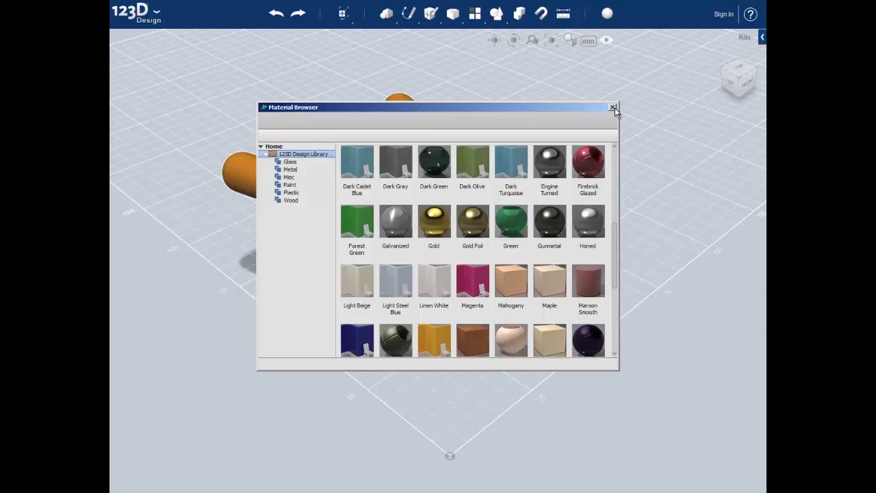
{"action": "left_click", "coordinate": [614, 108]}
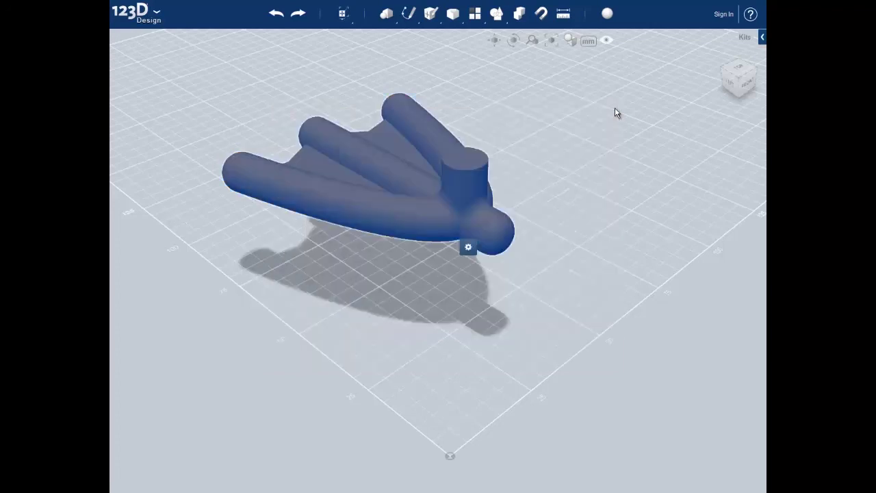
{"action": "left_click", "coordinate": [598, 146]}
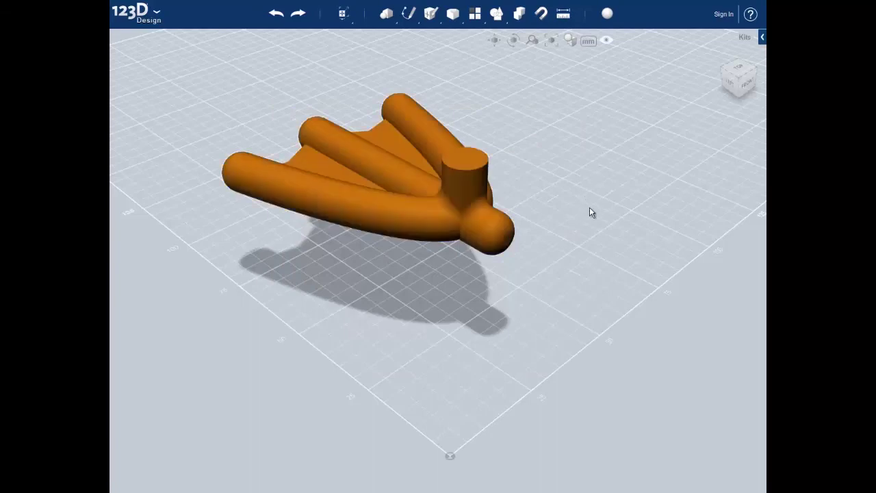